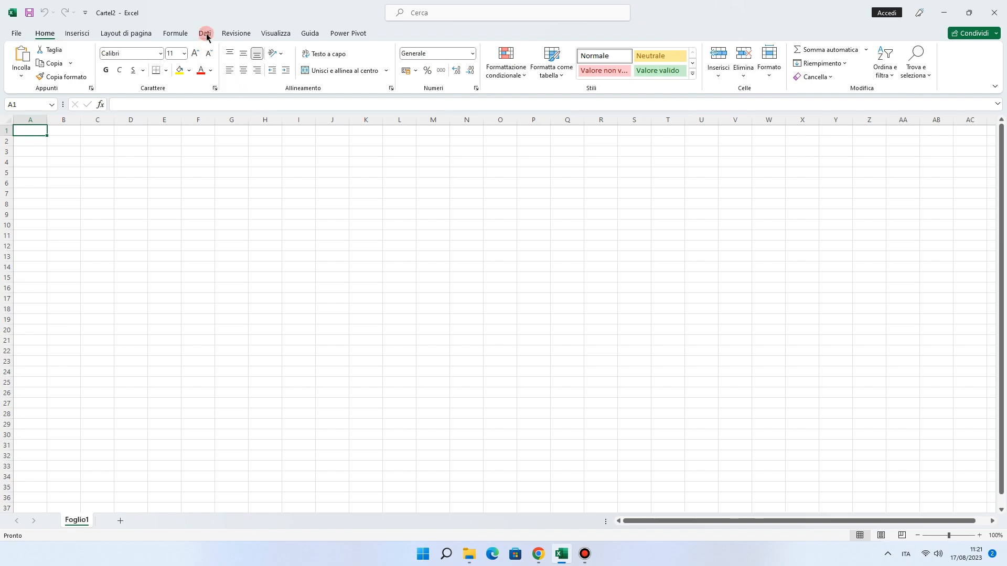
Step: Set the global query data-load options to never detect column types and headers for unstructured sources
click(205, 33)
click(24, 68)
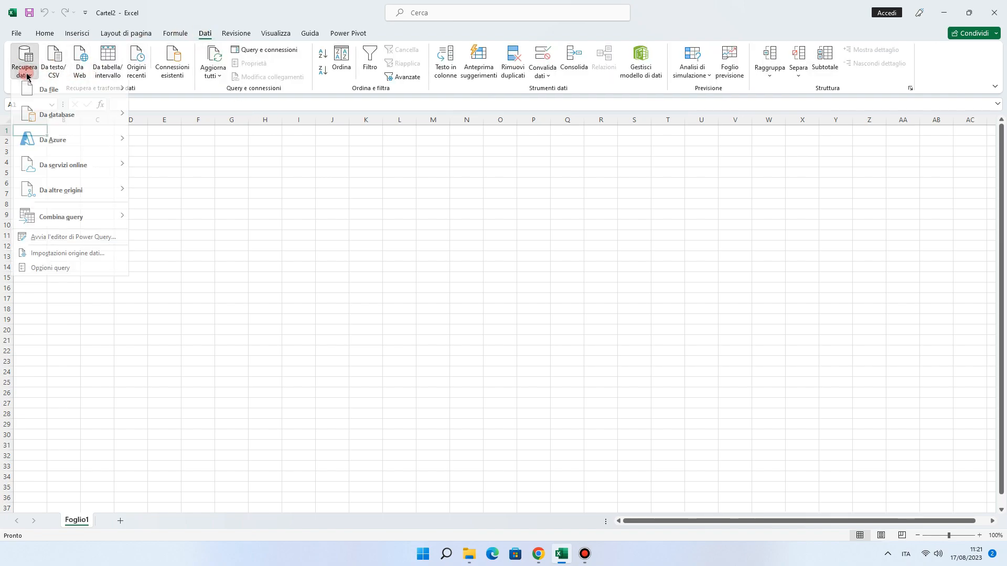
click(50, 273)
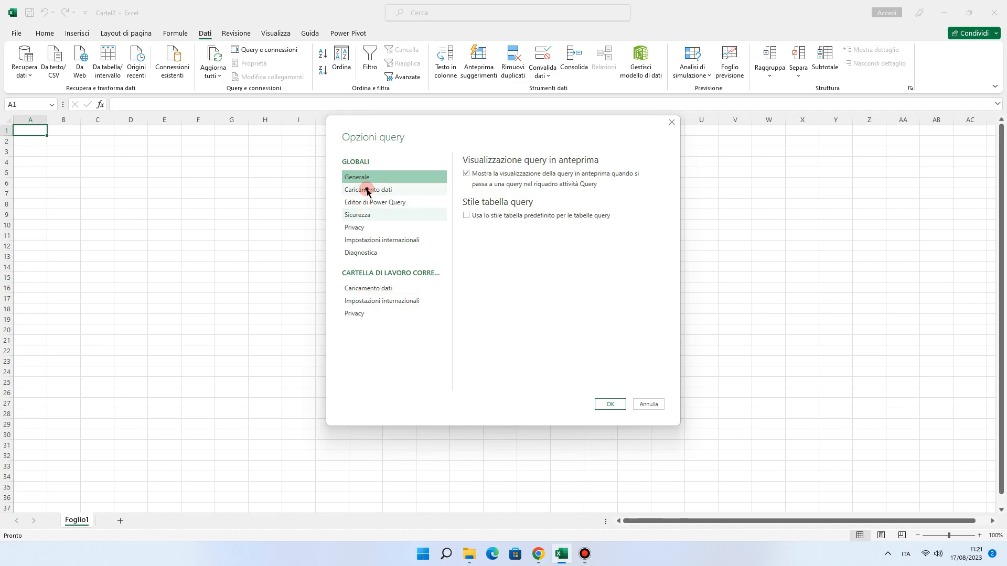
click(367, 191)
click(467, 216)
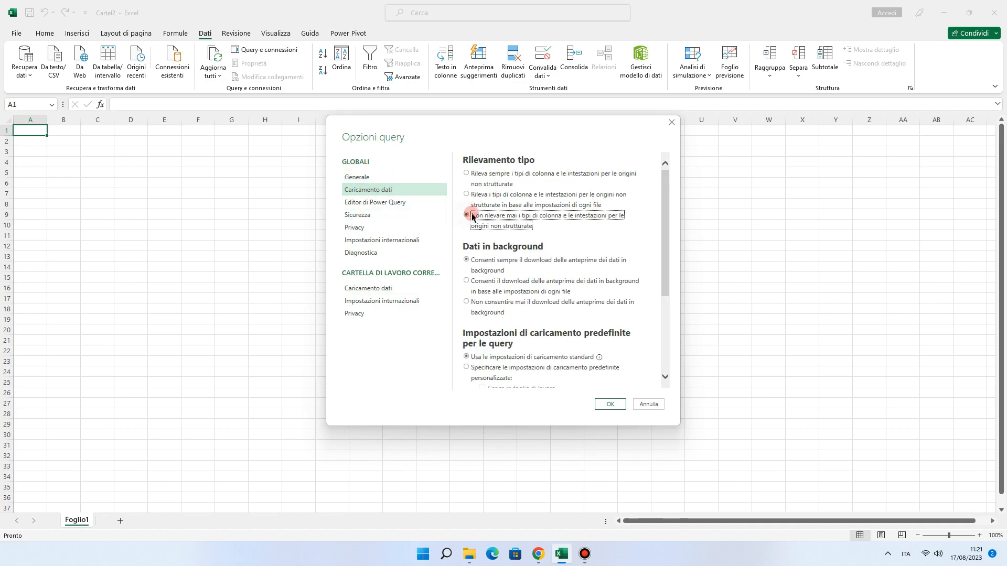
click(610, 405)
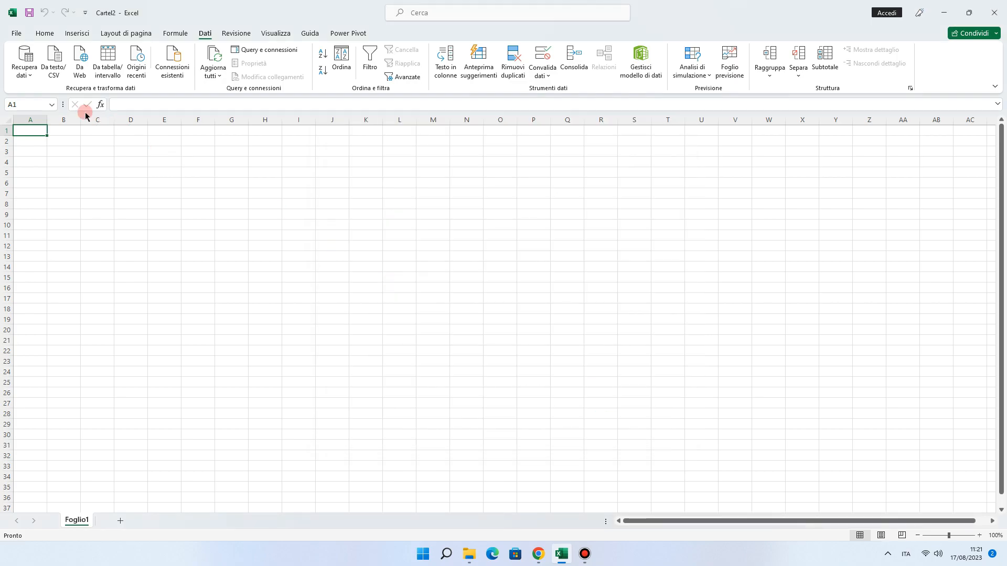
Step: Import the San Giorgio folder on the Desktop as a data source and open its file list for transformation
click(25, 73)
mouse_move(88, 99)
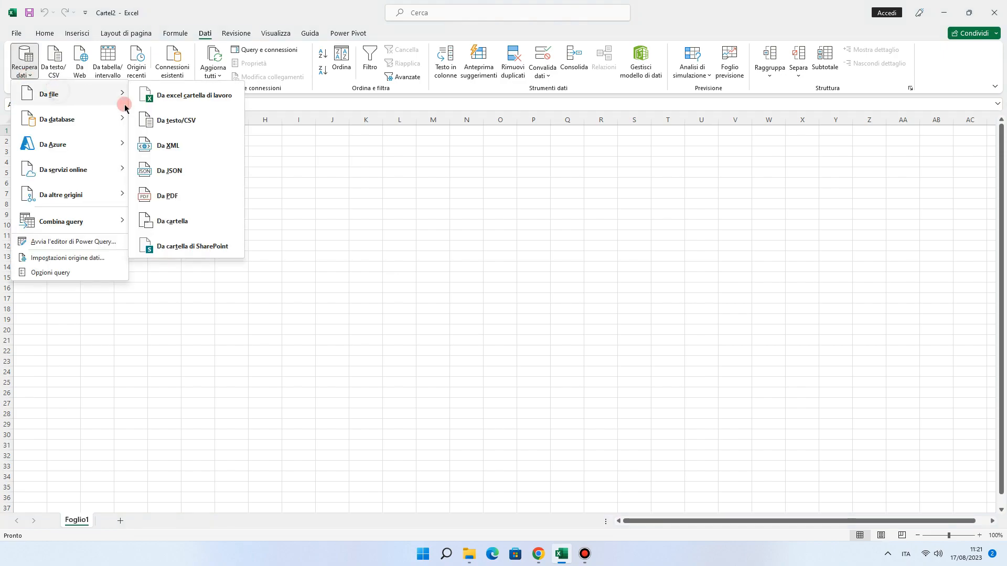
click(181, 221)
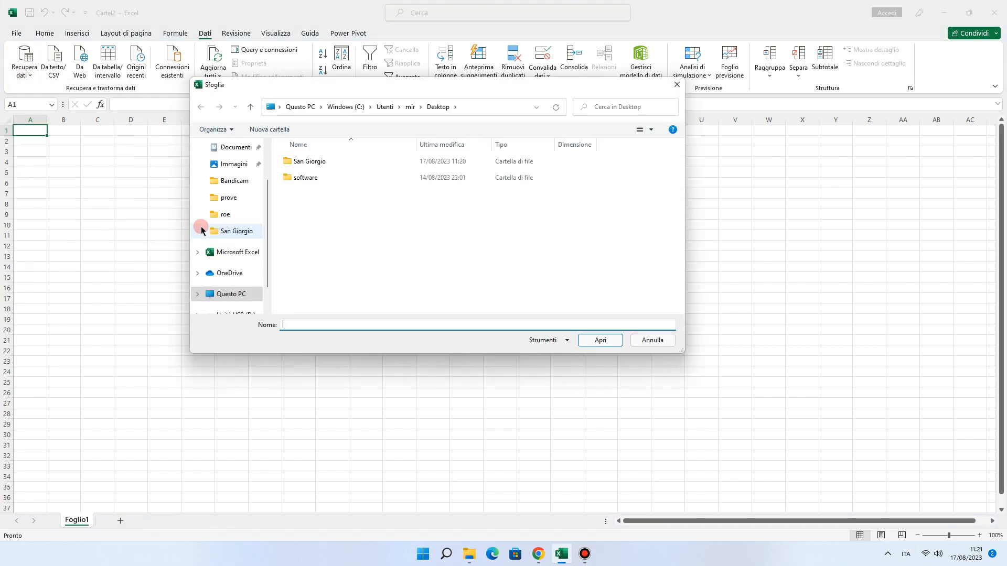
click(314, 161)
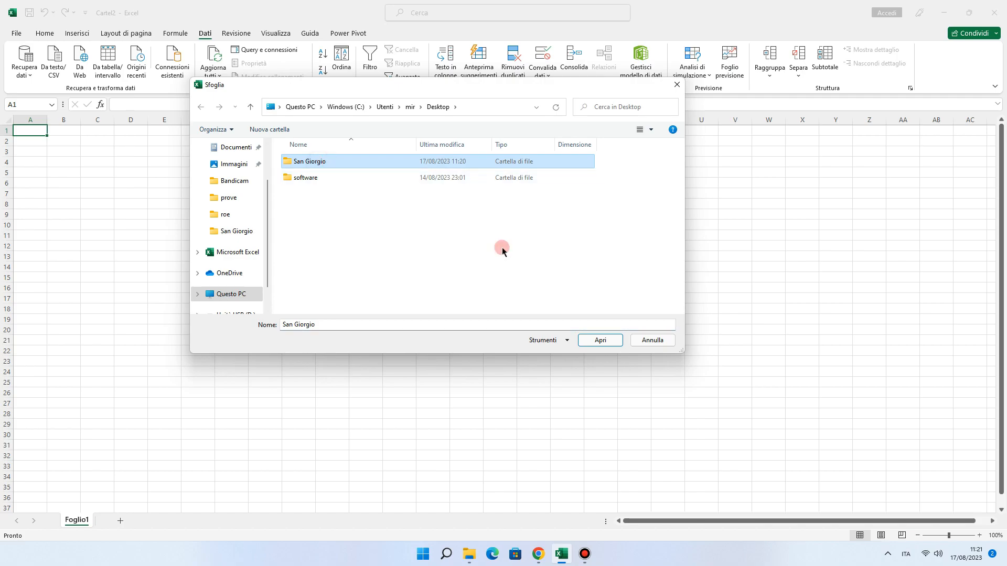
click(598, 341)
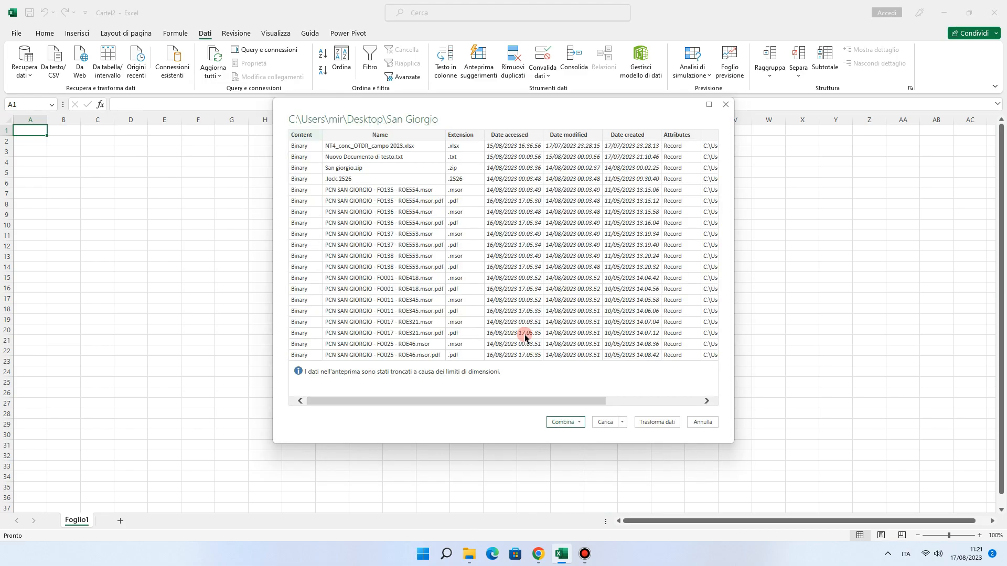
click(664, 421)
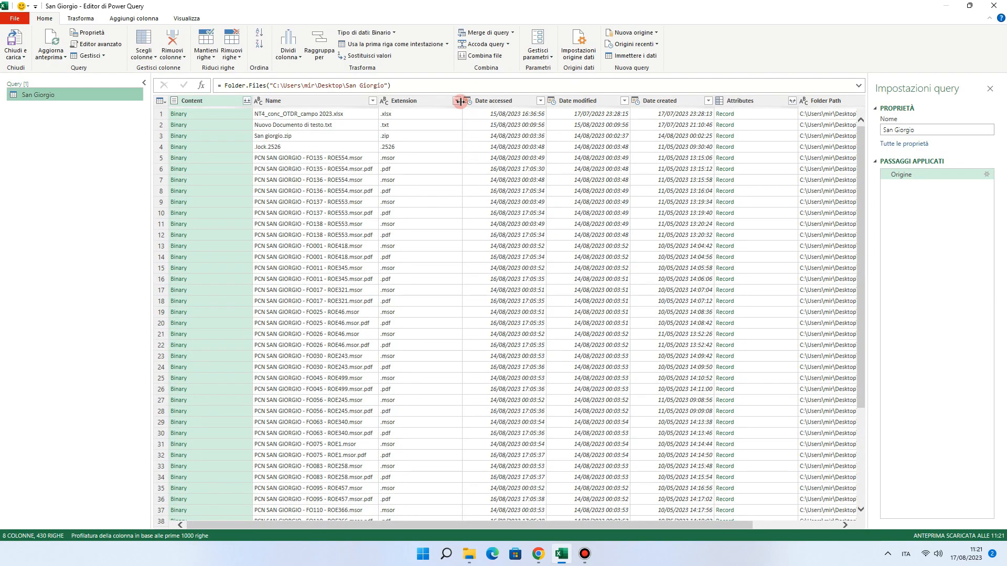
Step: Filter the Extension column to keep only .pdf files
click(457, 101)
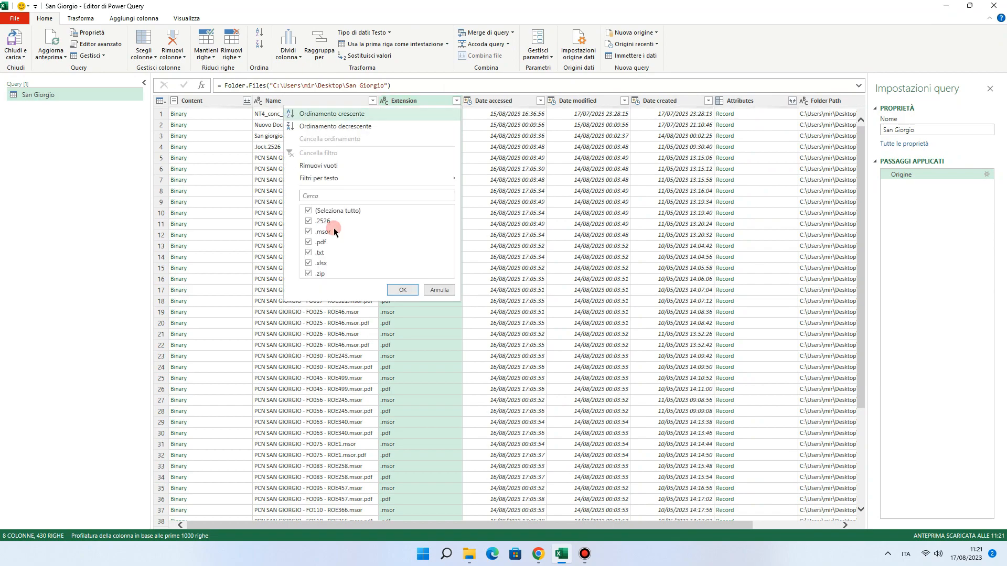
click(308, 210)
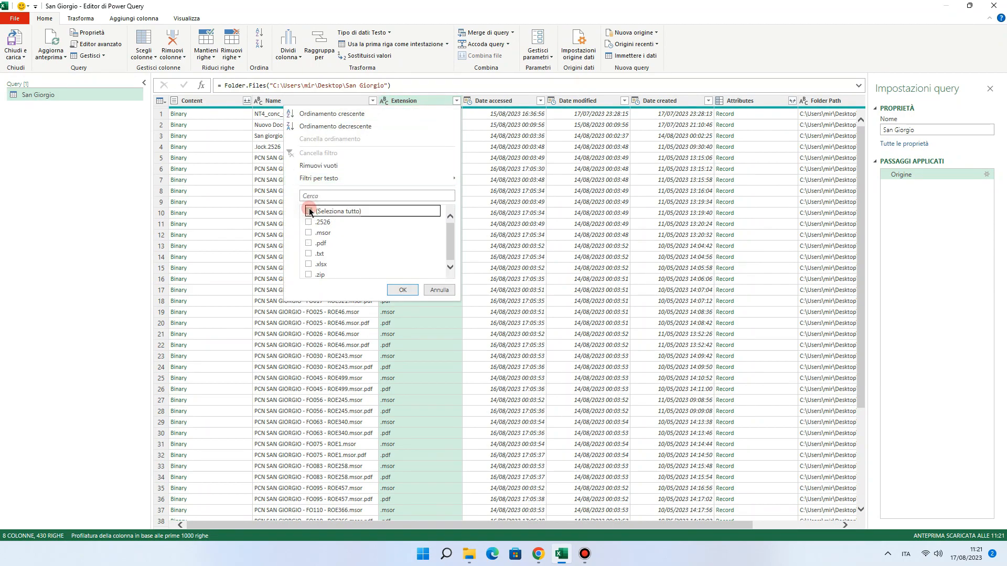
click(309, 243)
click(403, 290)
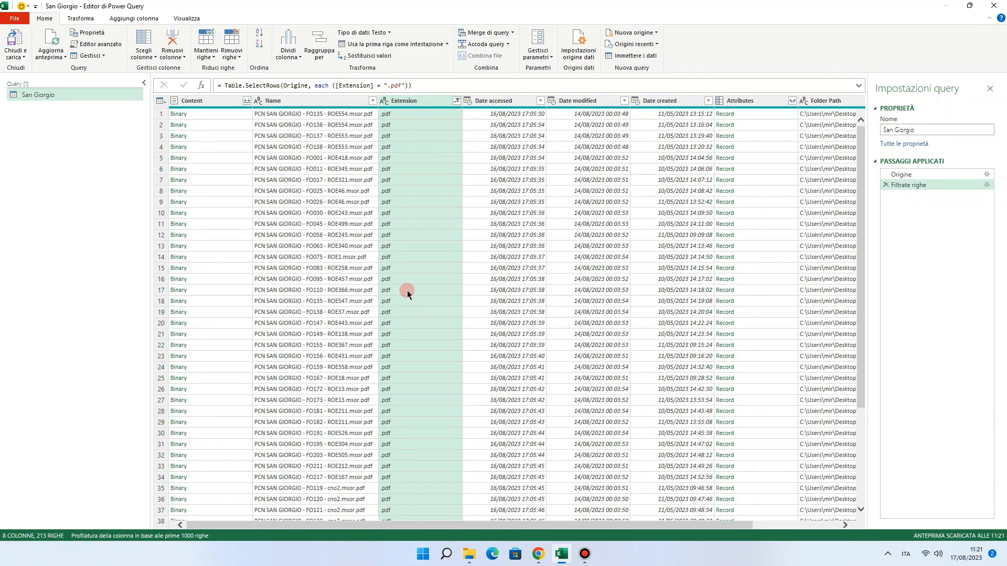
Step: Combine the PDF files from the Content column, extracting Page001 with the first file as the example
click(247, 101)
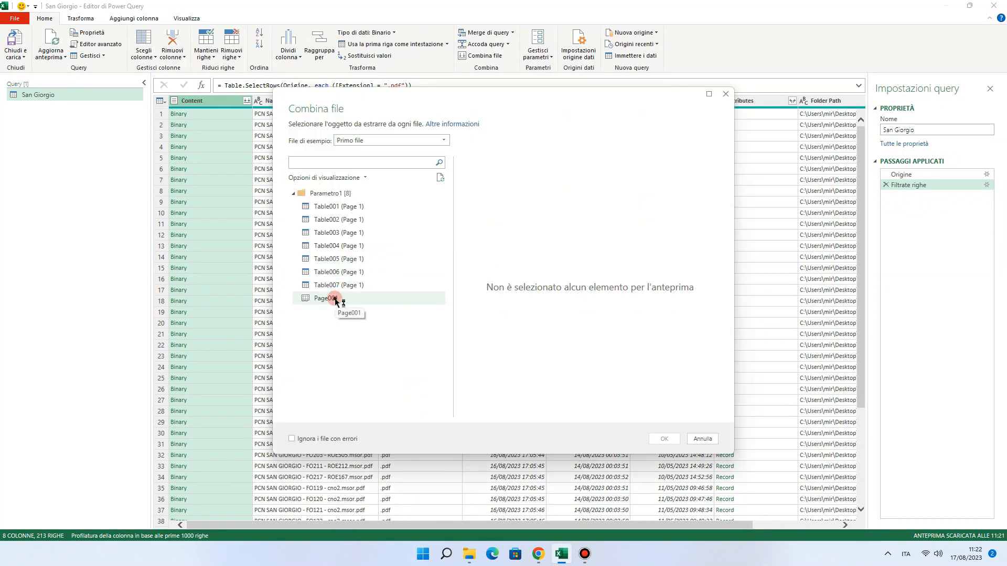
click(335, 298)
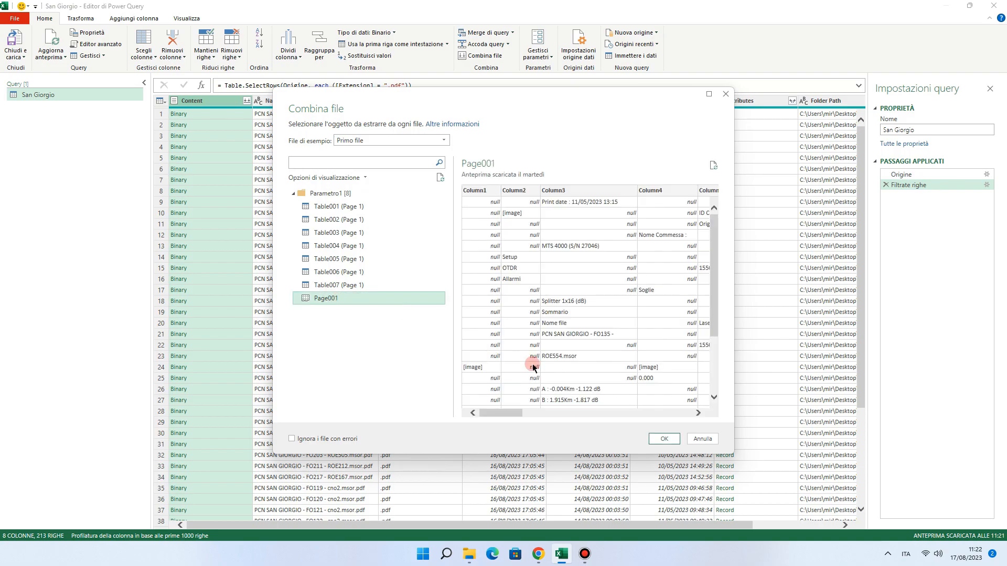
click(656, 438)
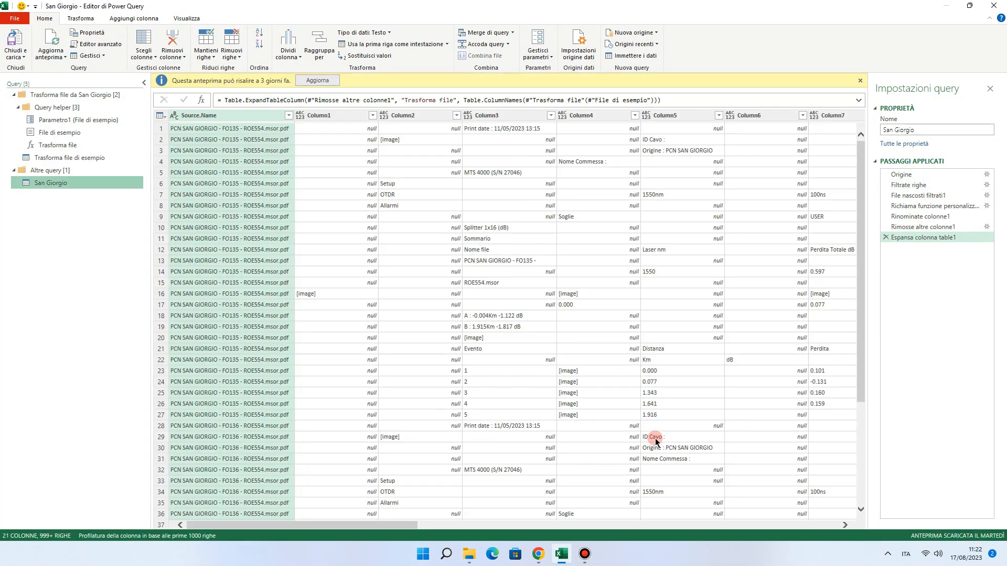
Step: Replace the Espansa colonna table1 step by expanding Trasforma file with the complete column list and no original column name prefix
click(886, 238)
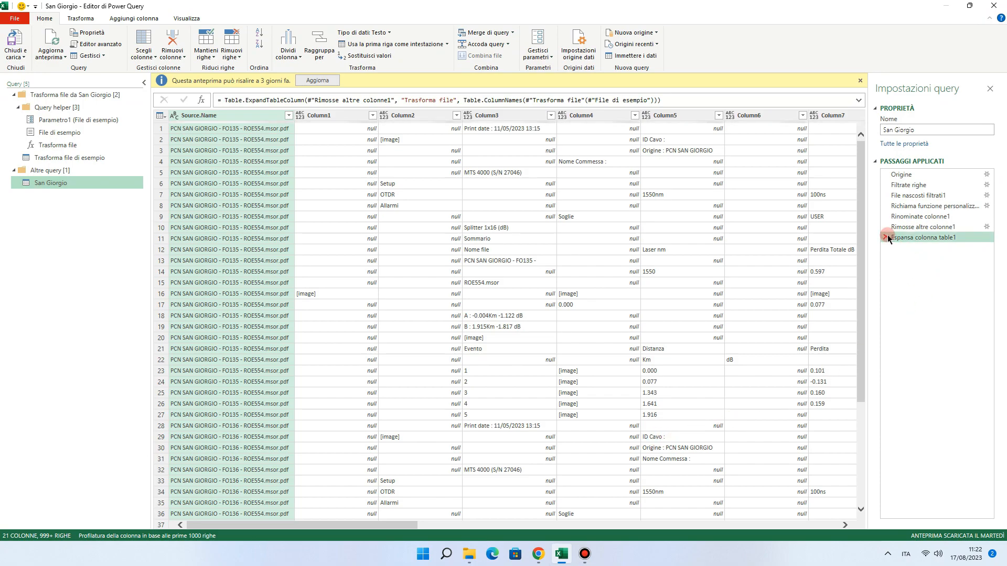
click(373, 100)
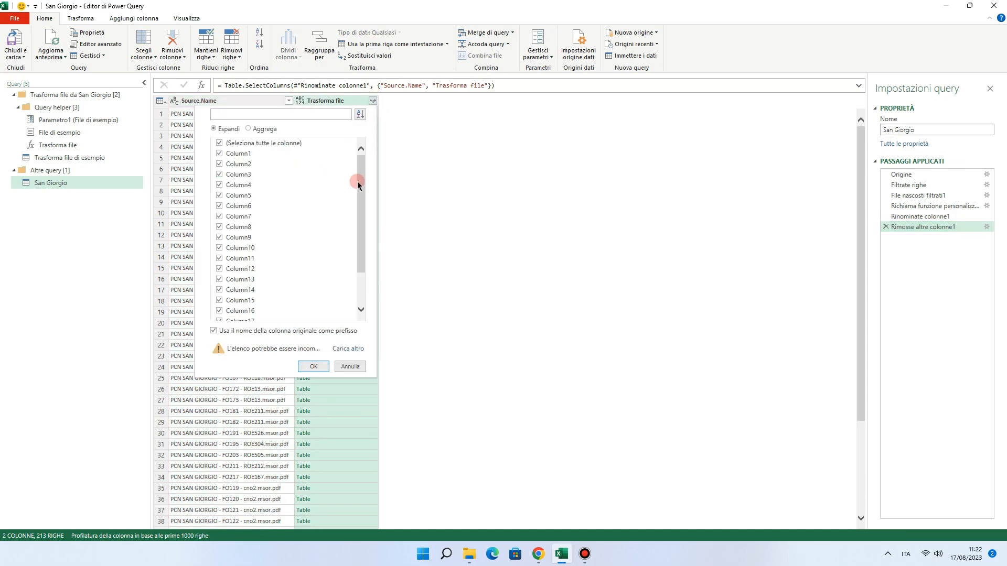
scroll(348, 257, down, 2)
click(349, 349)
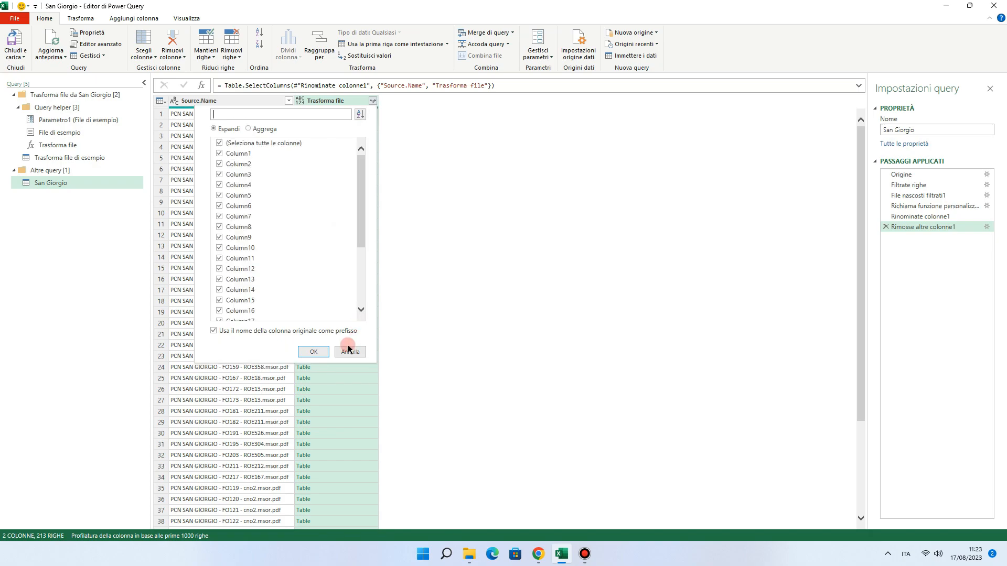
drag(362, 219, 374, 311)
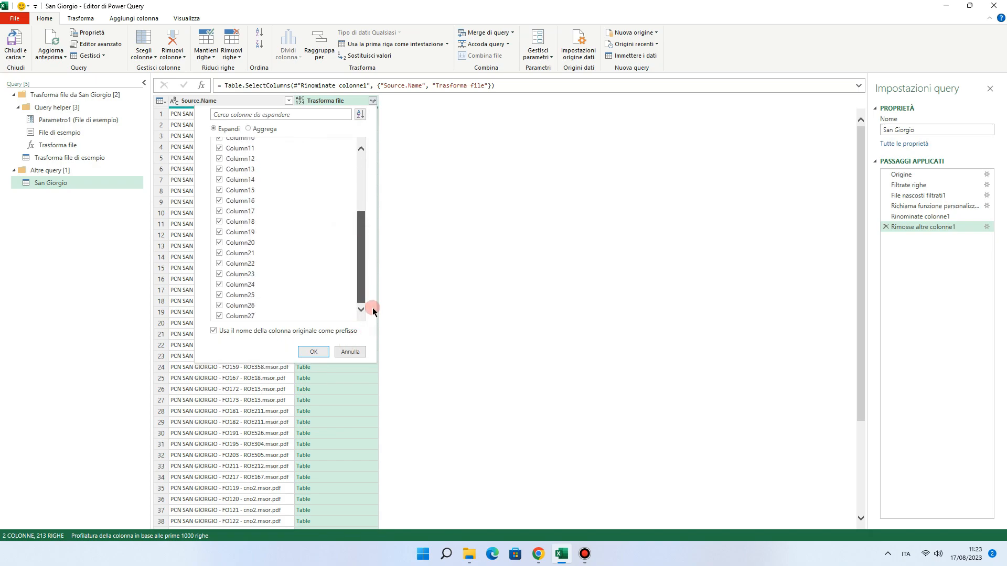
click(214, 331)
click(323, 353)
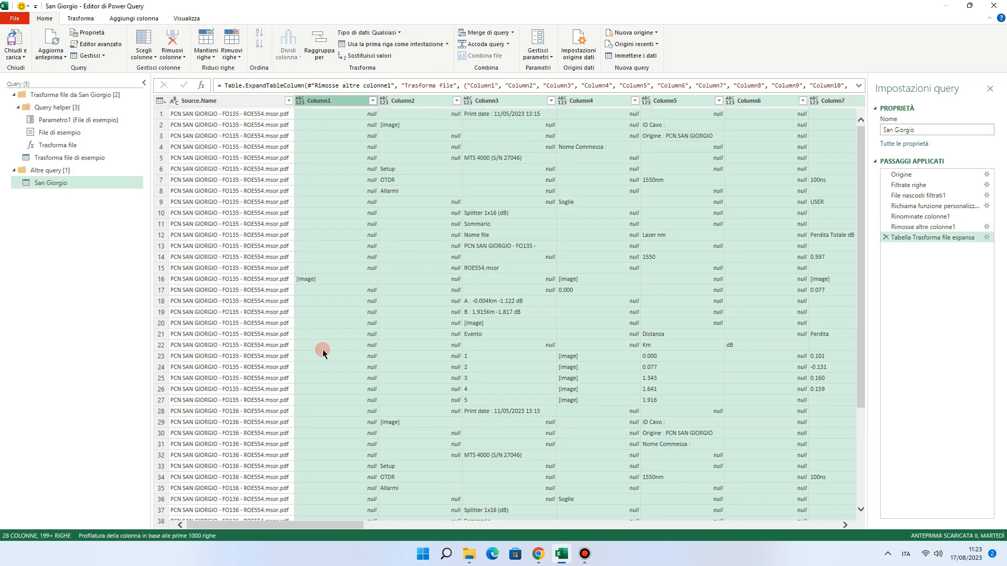
Step: Unpivot only the selected expanded columns and remove the resulting Attributo column
click(84, 18)
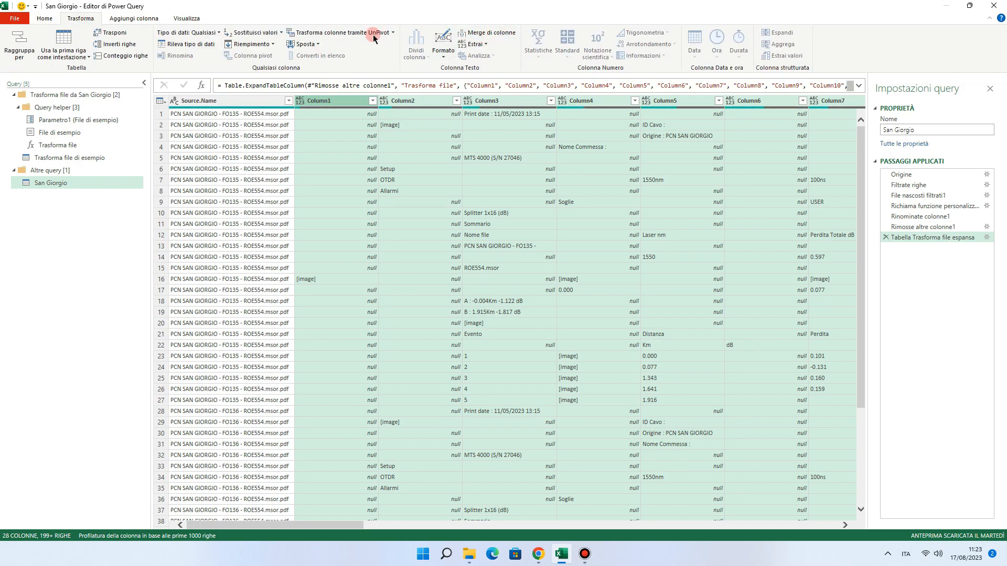
click(393, 32)
click(388, 69)
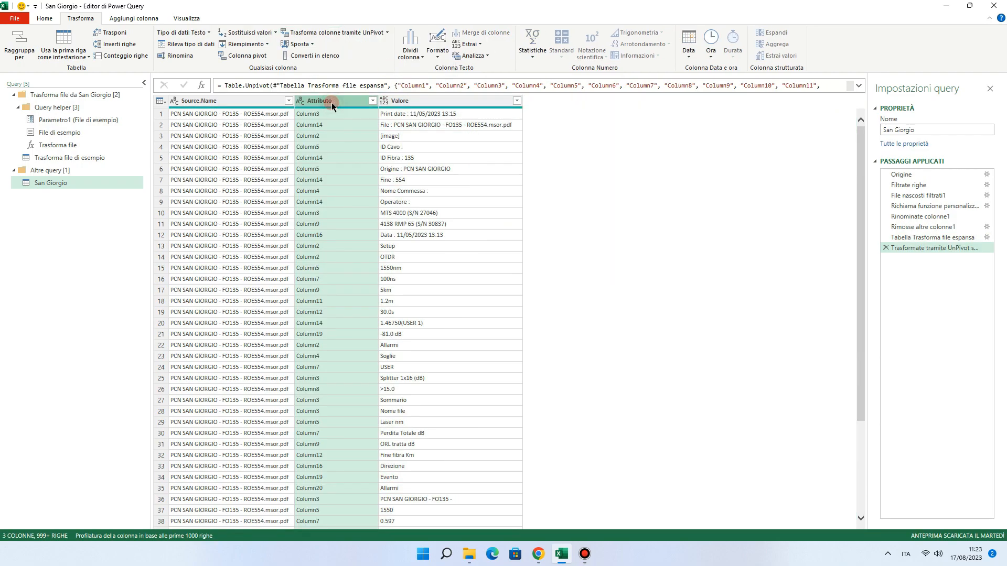
right_click(326, 101)
click(356, 126)
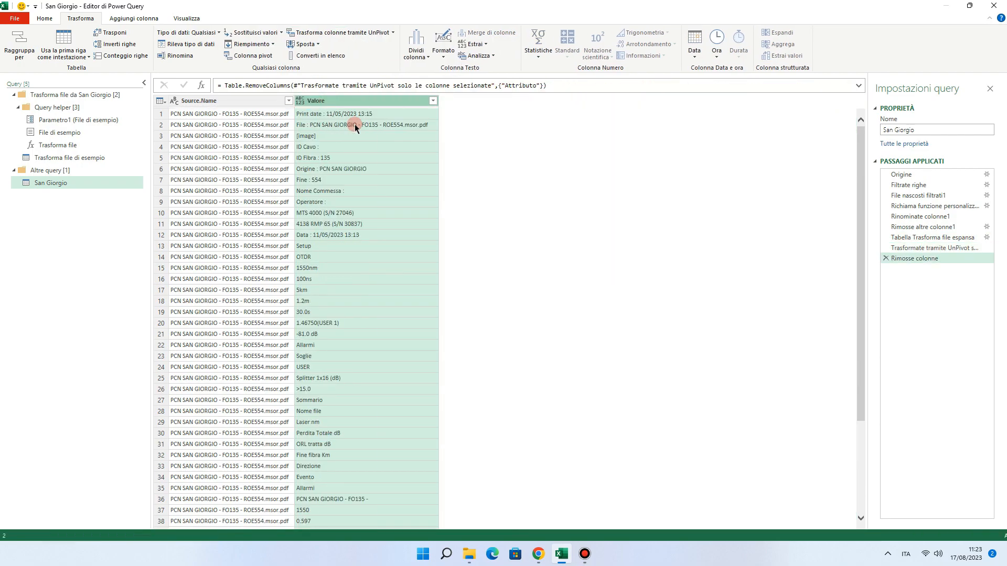
Step: Start an advanced text filter on the Valore column with the condition "inizia con" ID Fibra
click(433, 101)
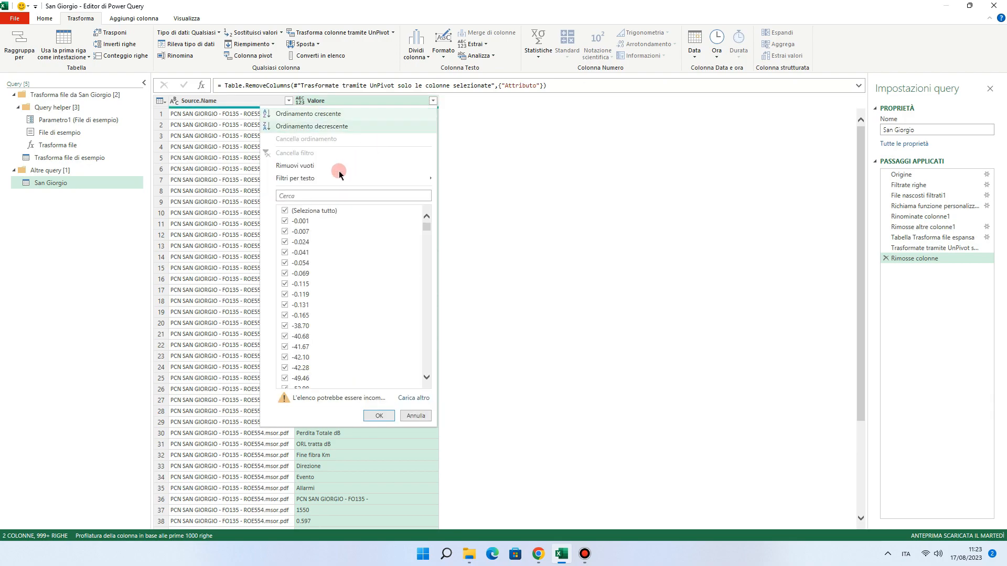
mouse_move(333, 174)
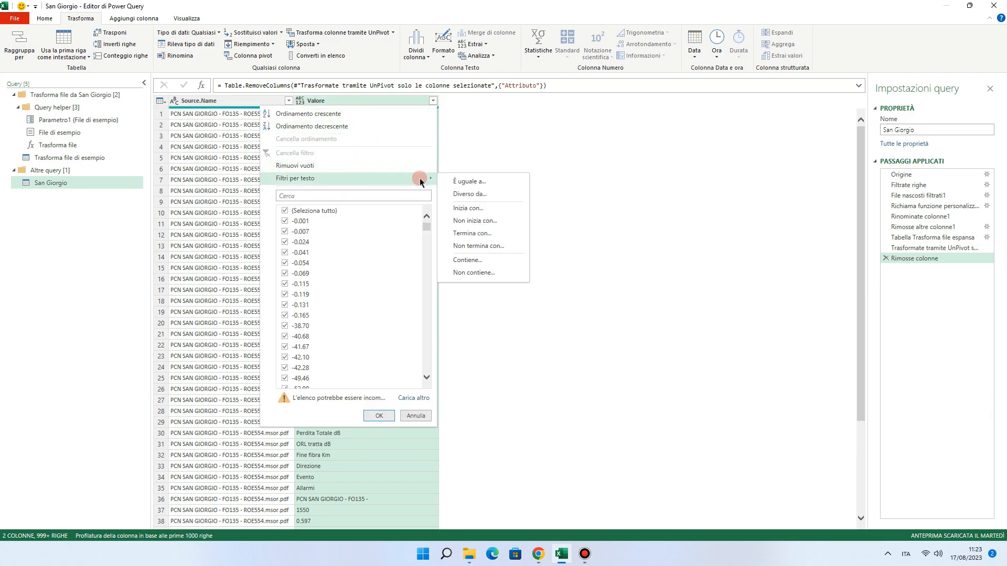
click(476, 210)
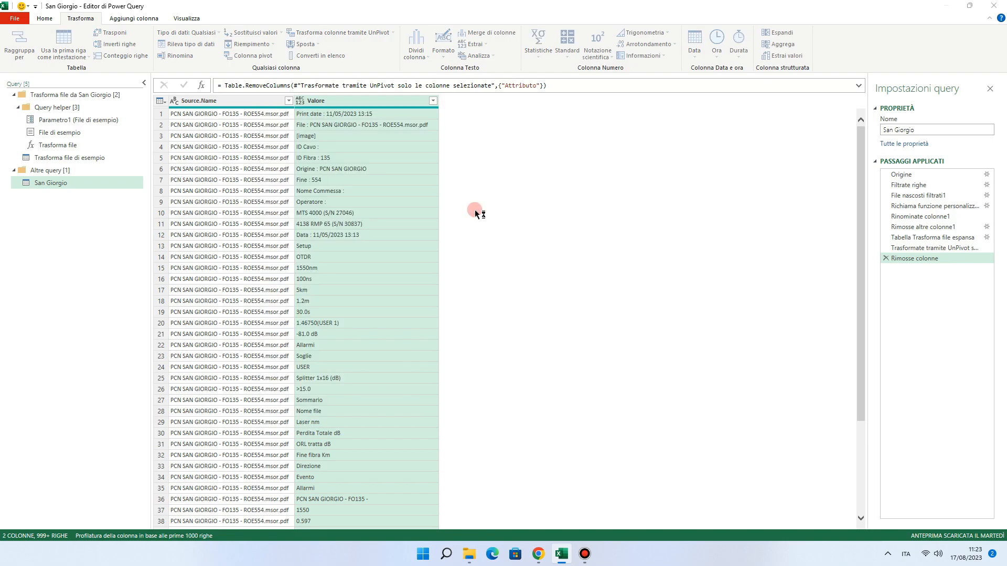
click(376, 242)
click(600, 289)
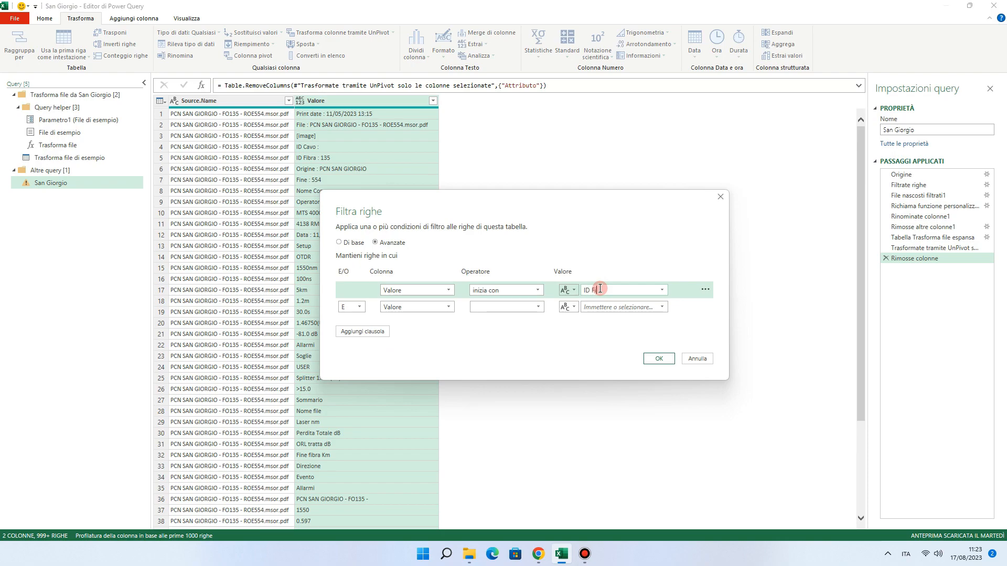
text(ID Fibra)
Step: Set the second filter clause to O, Valore "inizia con" Fine :
click(352, 307)
click(348, 326)
click(503, 307)
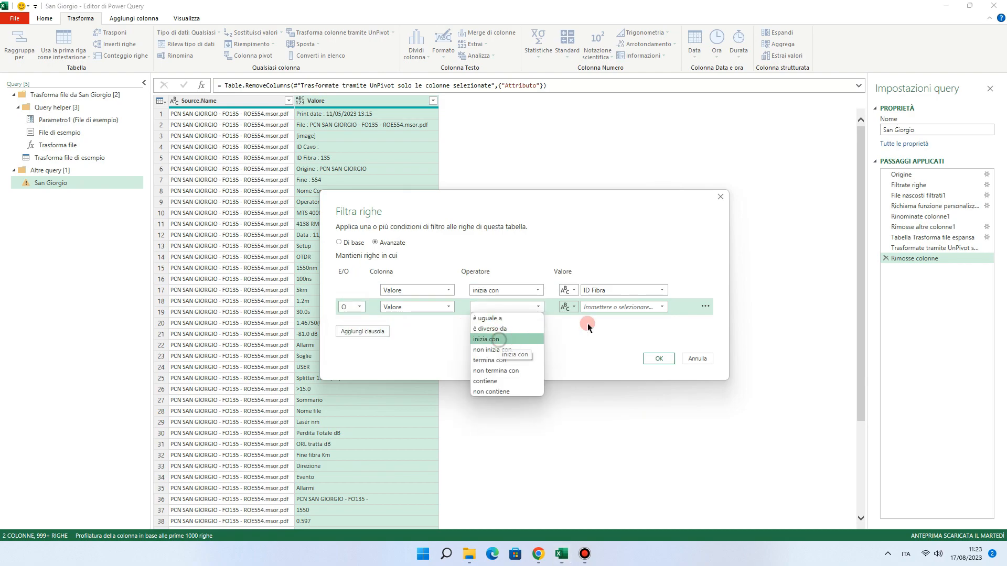
click(504, 342)
click(597, 305)
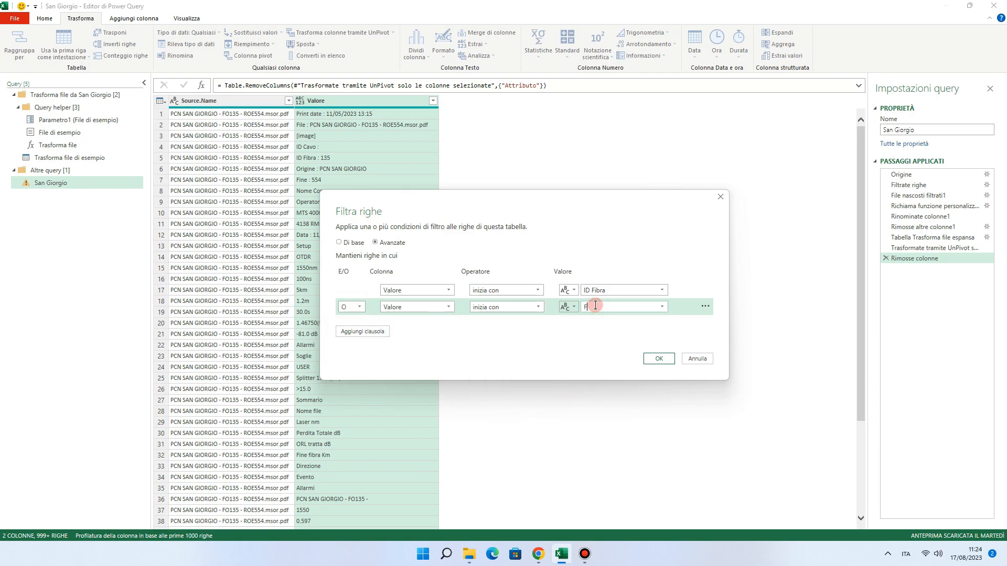
text(Fine :)
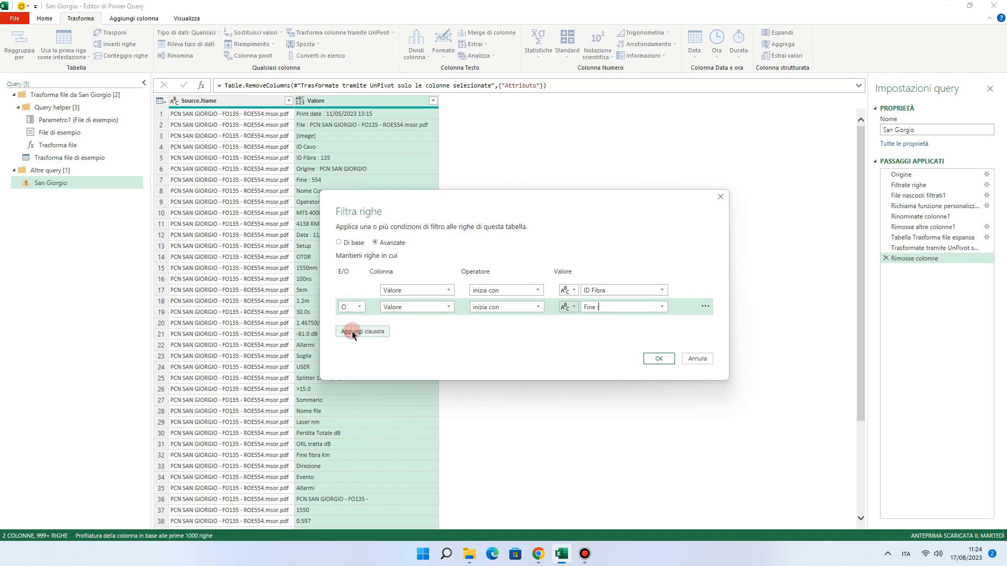
Step: Add a third filter clause with O, Valore "inizia con" A-B
click(348, 332)
click(352, 323)
click(357, 346)
click(504, 324)
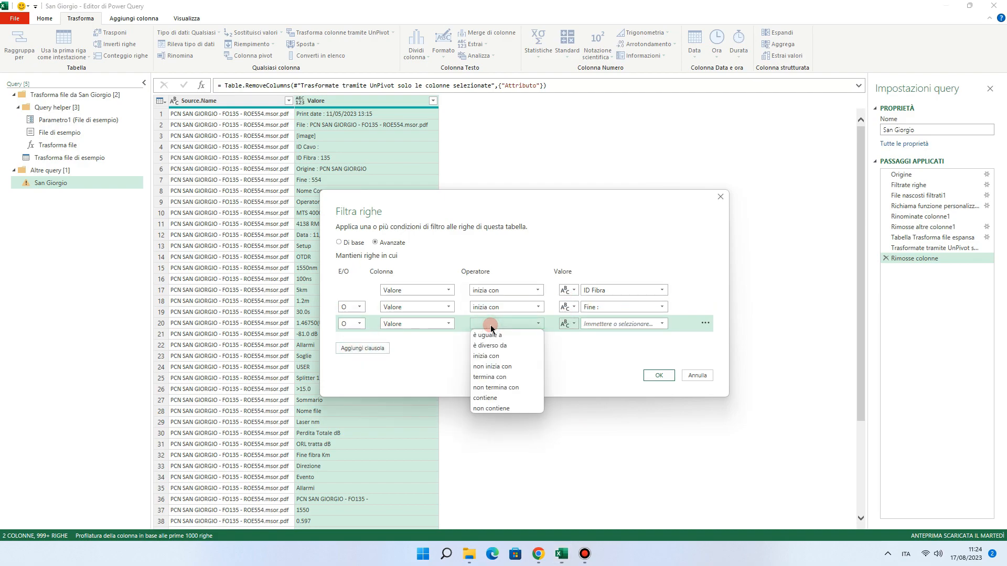
click(506, 357)
click(597, 323)
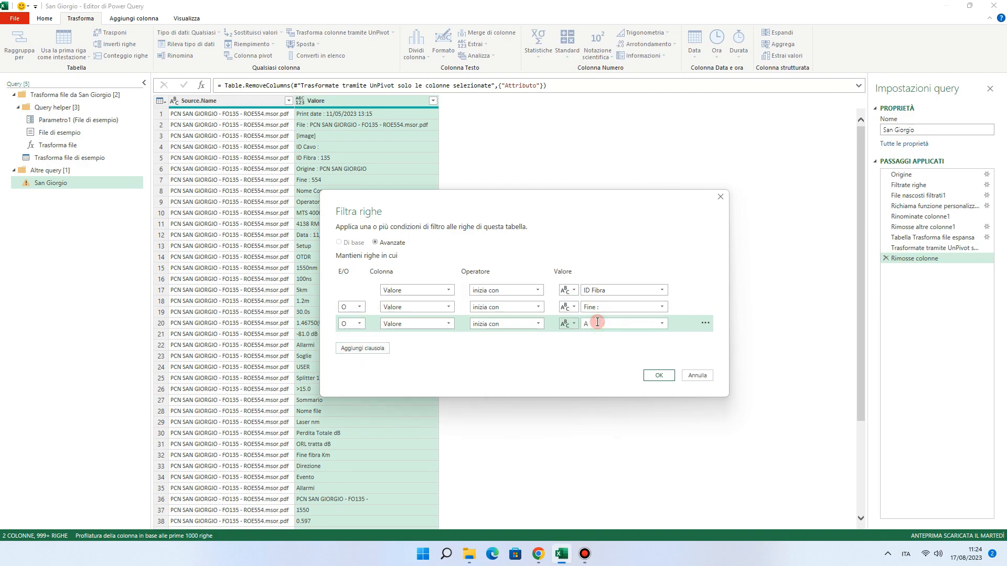
text(A-B)
Step: Add a fourth filter clause with O, Valore "termina con" a space followed by dB, and apply the row filter
click(354, 348)
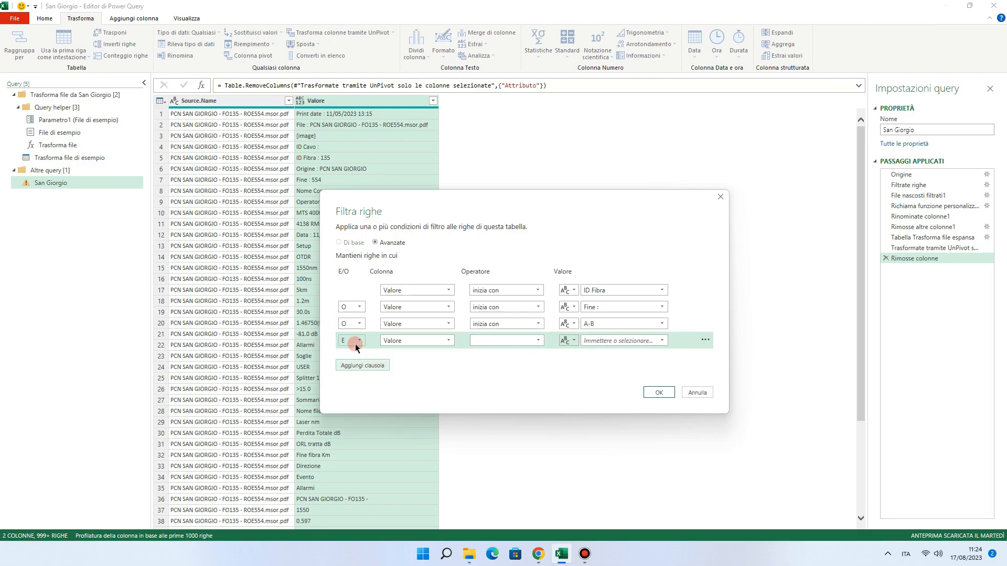
click(353, 340)
click(357, 360)
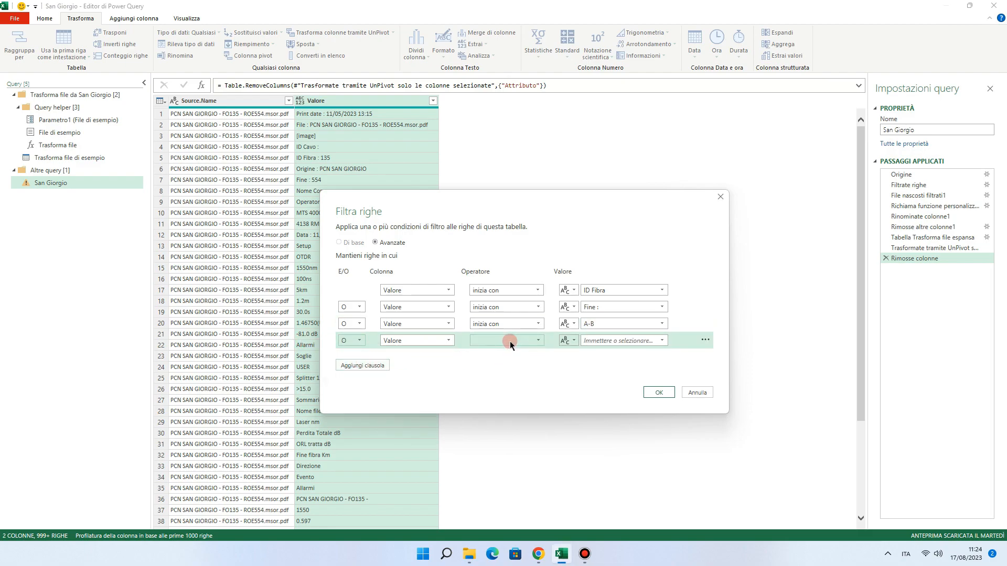
click(510, 341)
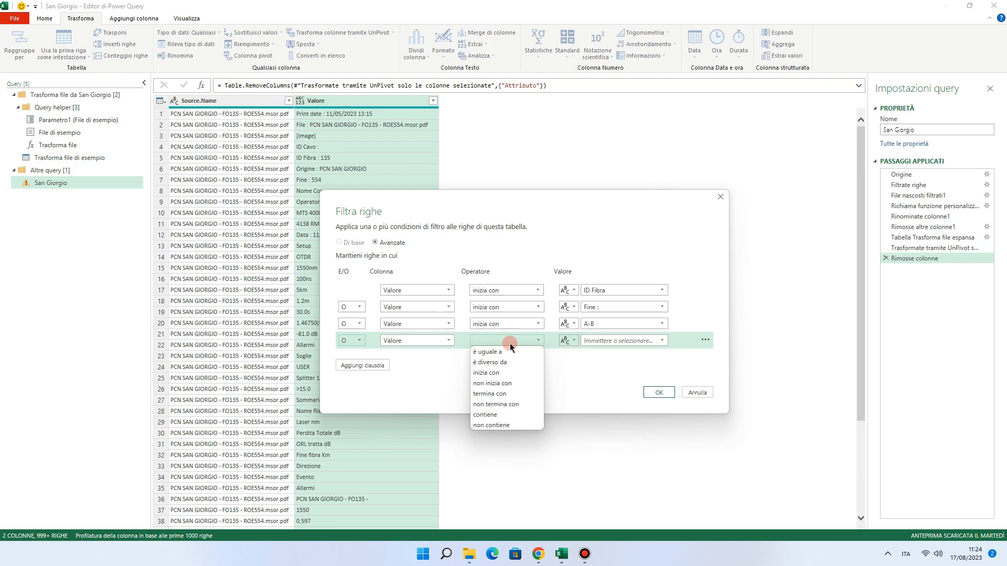
click(491, 394)
click(621, 342)
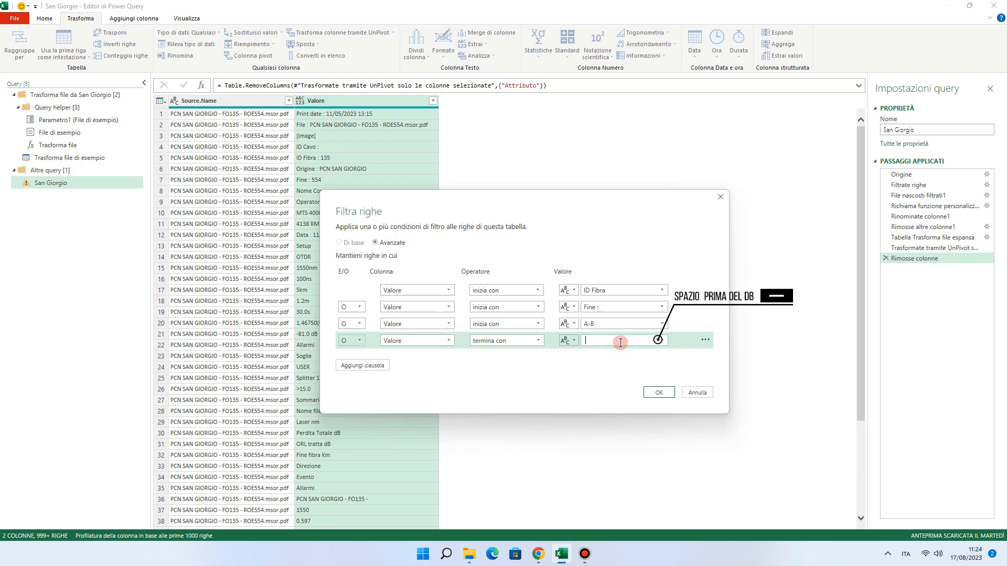
click(656, 393)
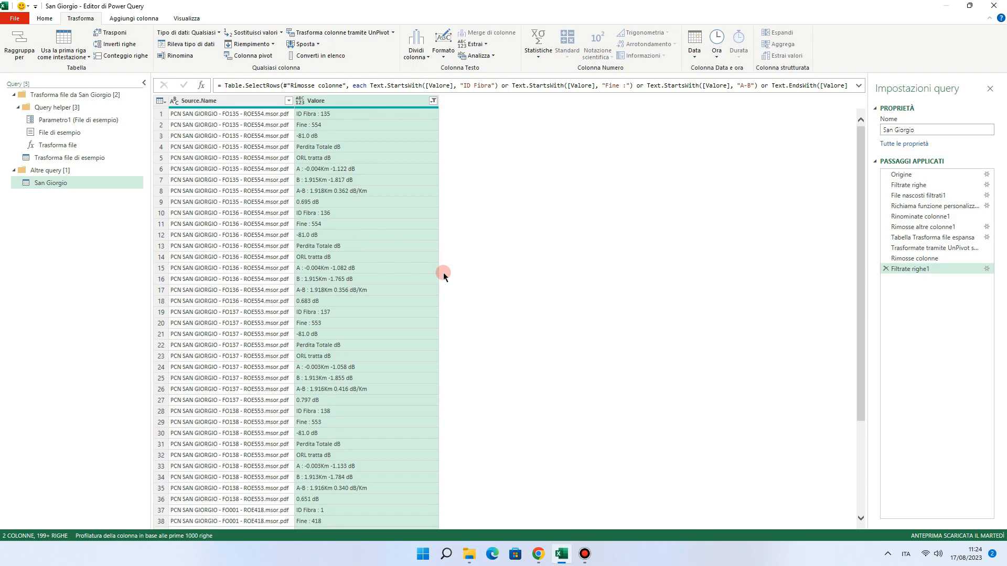
Step: Group the rows by Source.Name using the operation Tutte le righe, keeping Conteggio as the new column name
click(209, 100)
click(20, 53)
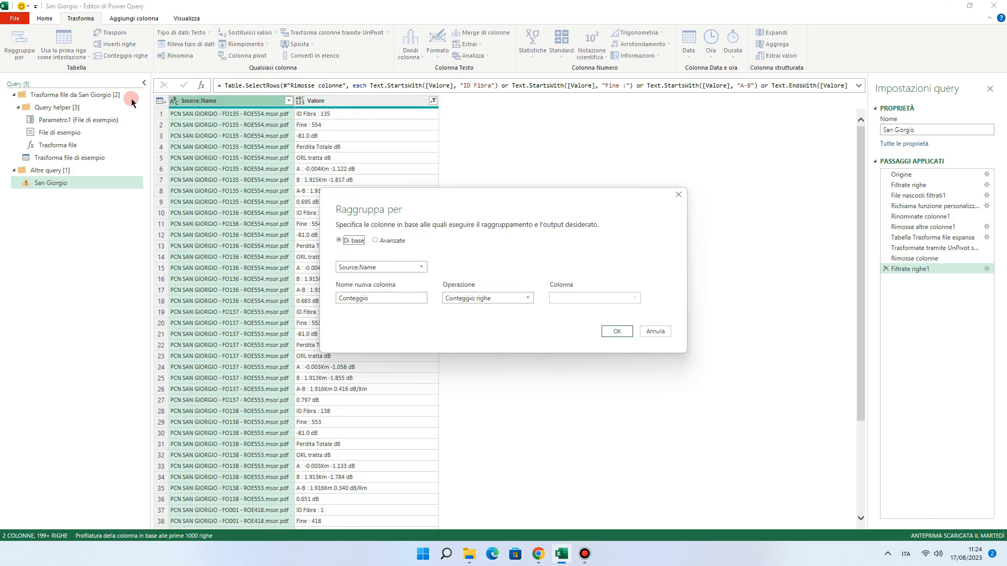
click(493, 300)
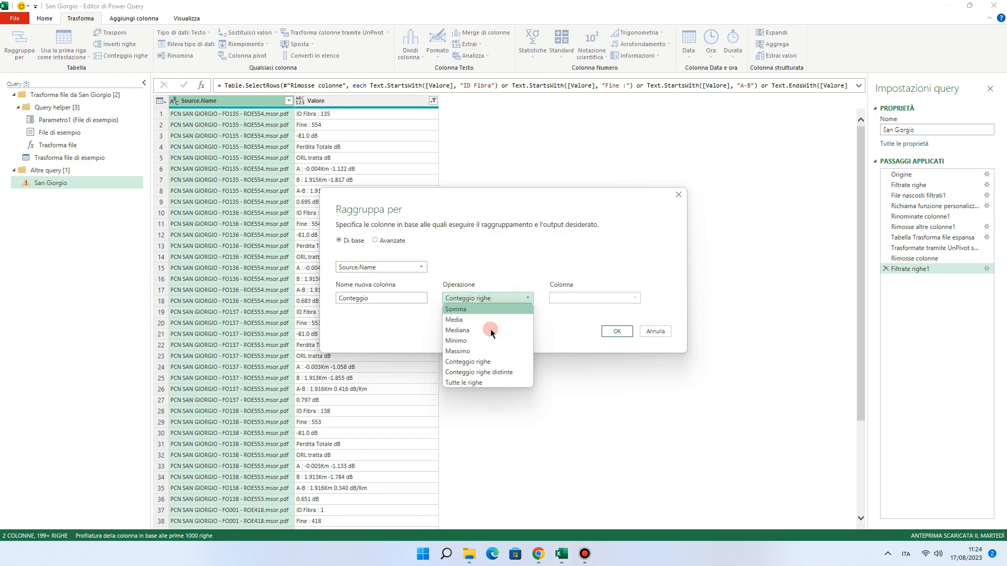
click(483, 380)
click(612, 330)
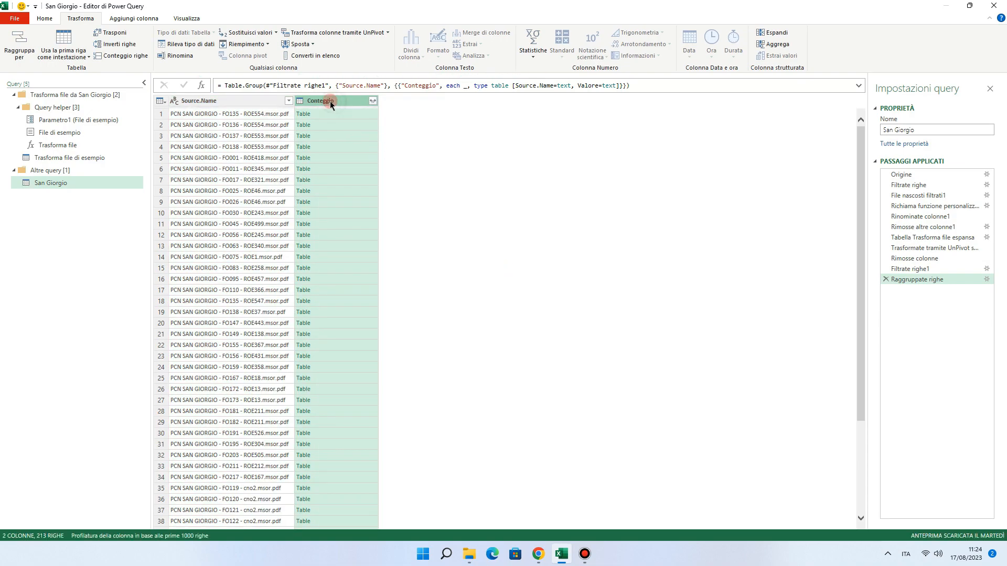
Step: Add a custom column named Personalizzato with the formula Table.AddIndexColumn([Conteggio],"sno",1)
click(126, 17)
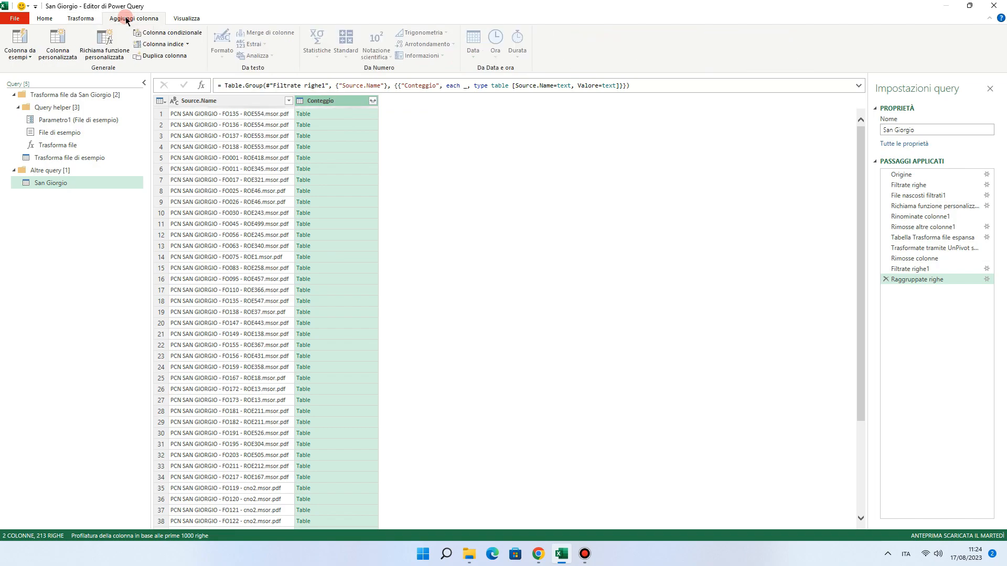
click(46, 53)
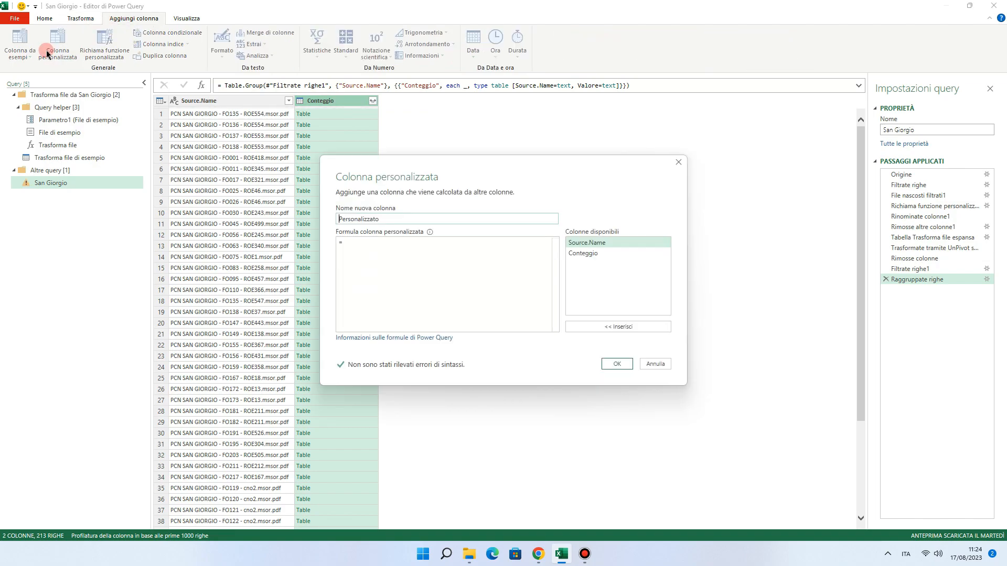
click(363, 245)
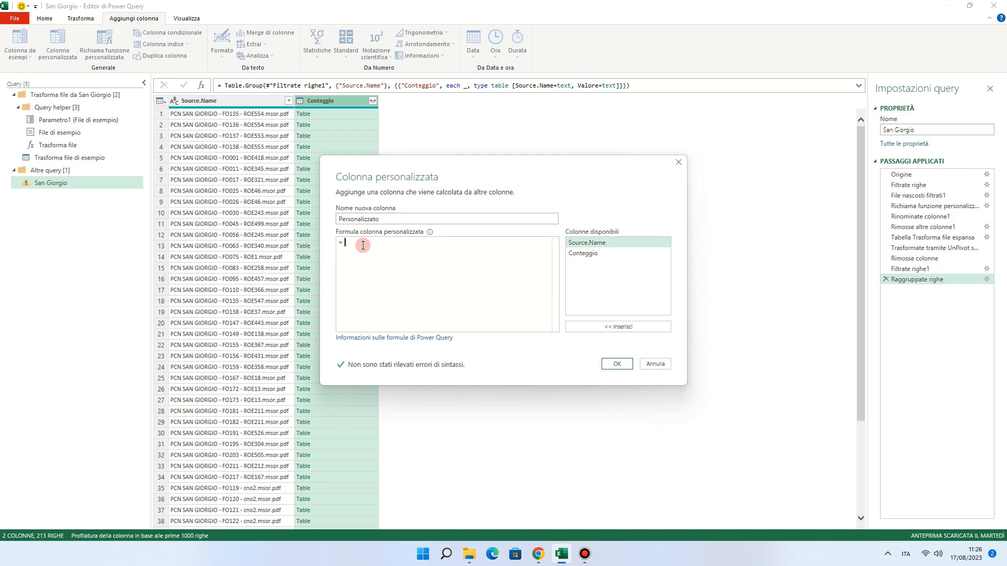
text(Tab)
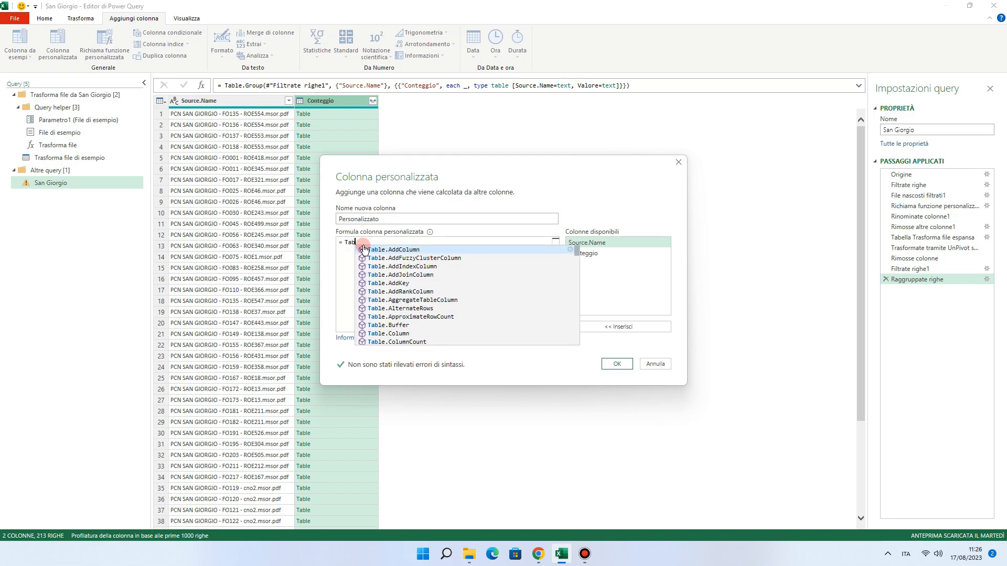
text(le.Ad)
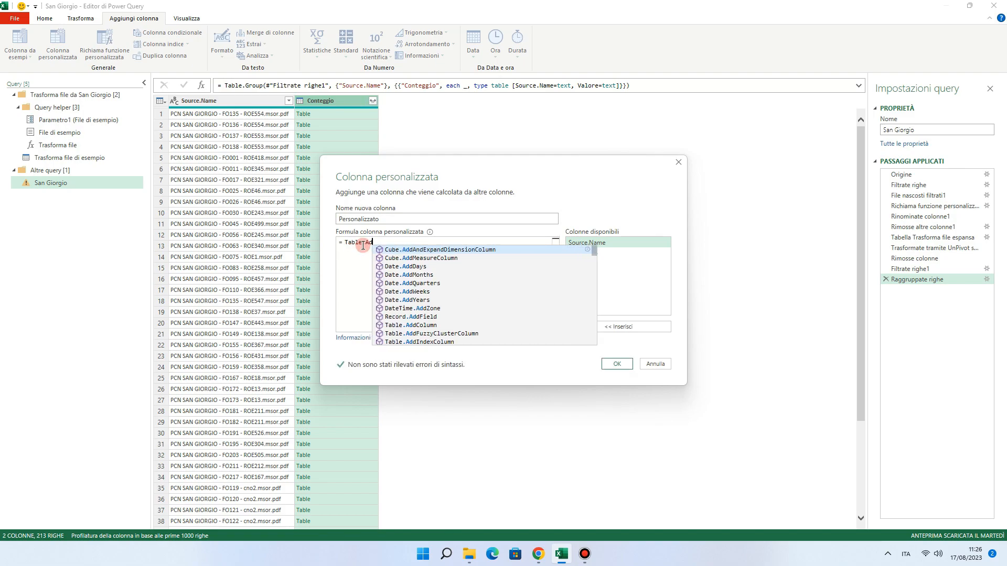
text(dIndex)
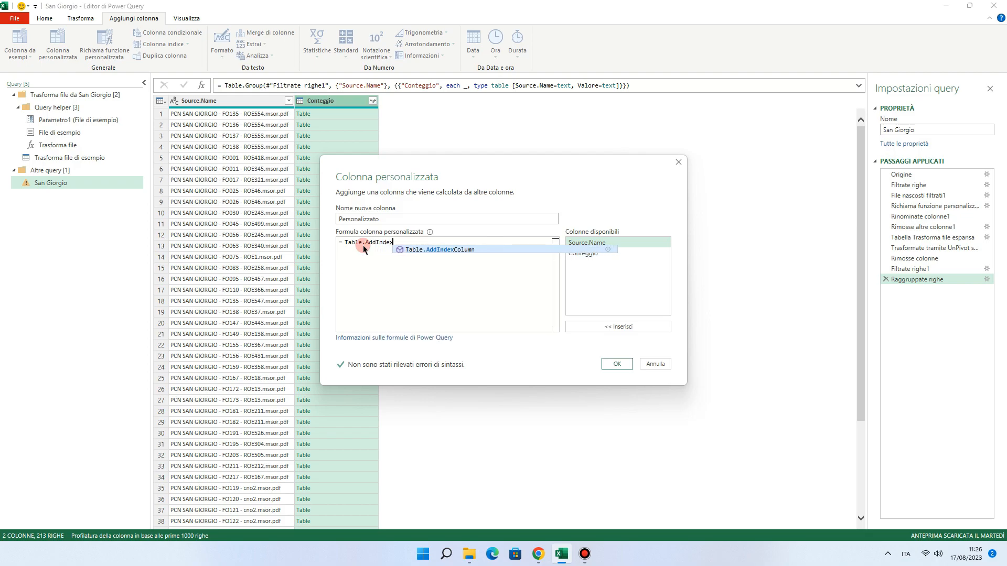
text(Column)
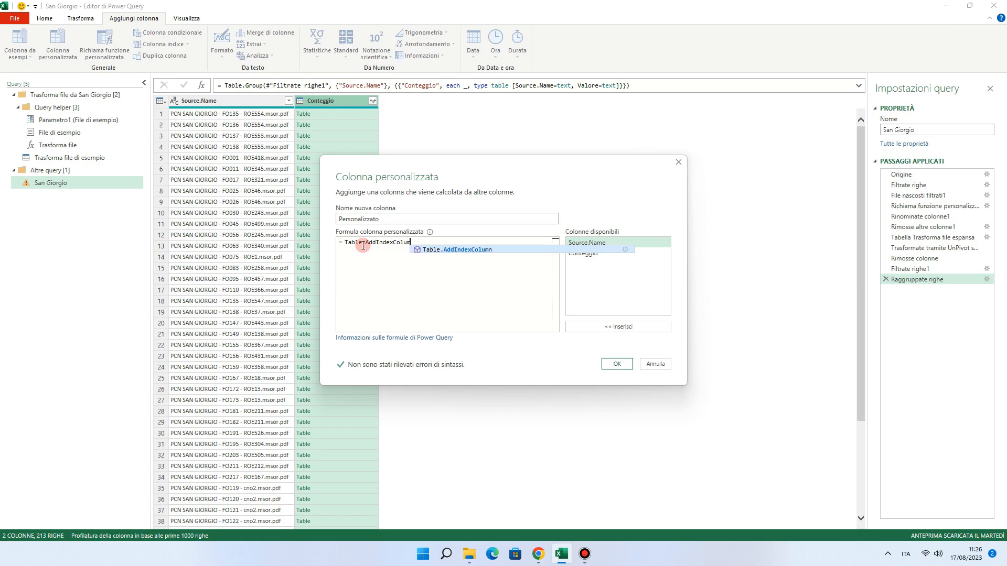
text(()
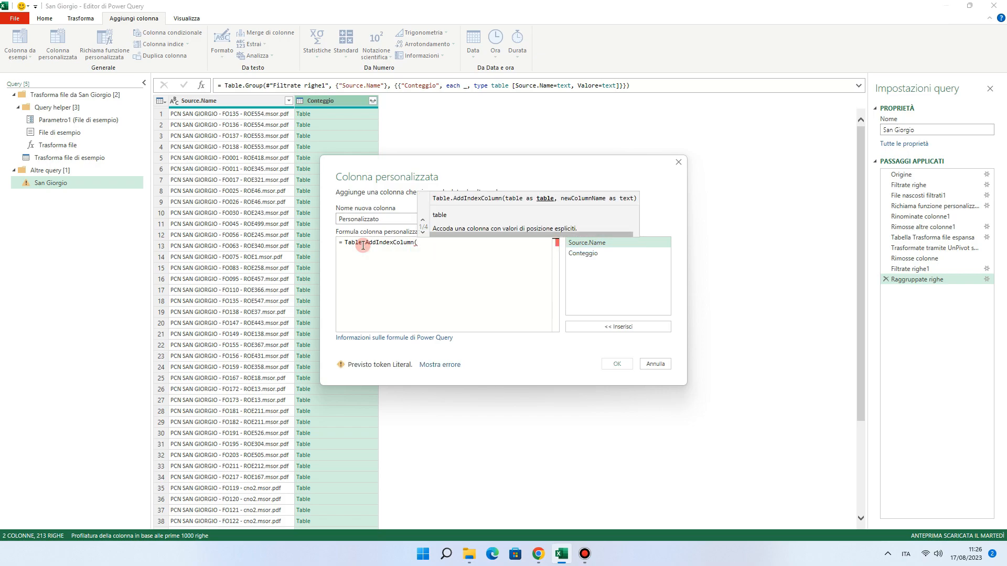
double_click(582, 253)
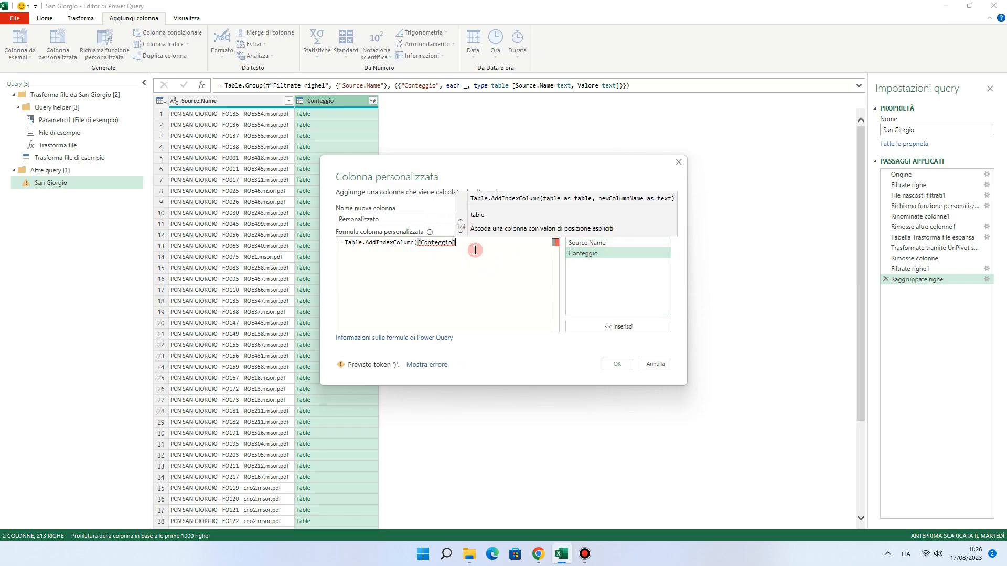
text(,"")
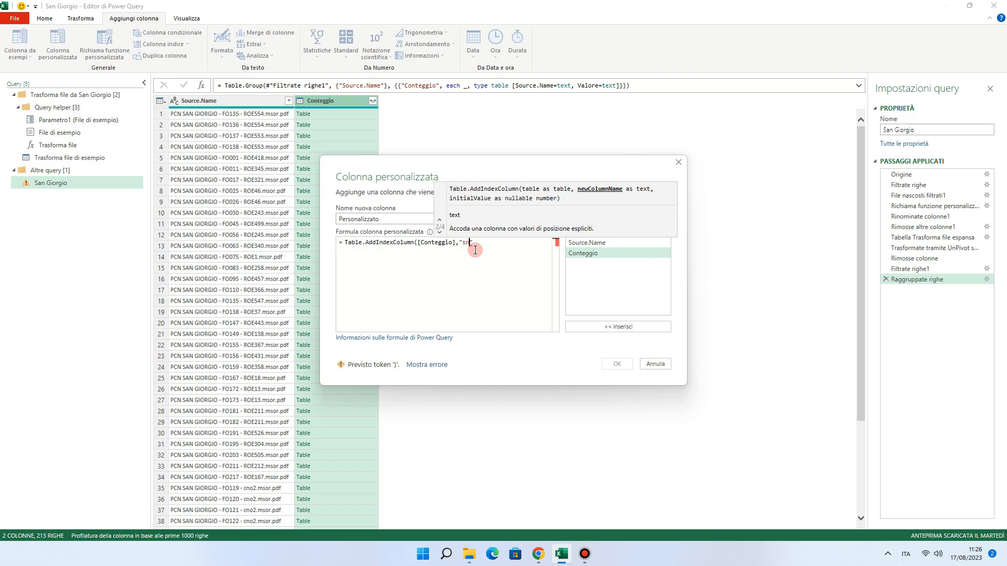
text(sno)
key(Right)
text(,1))
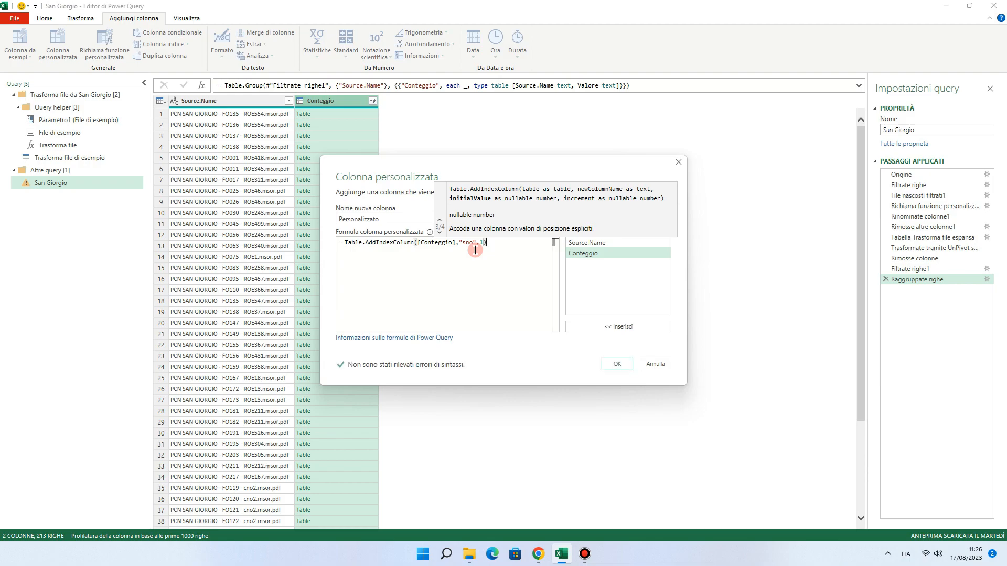
click(612, 364)
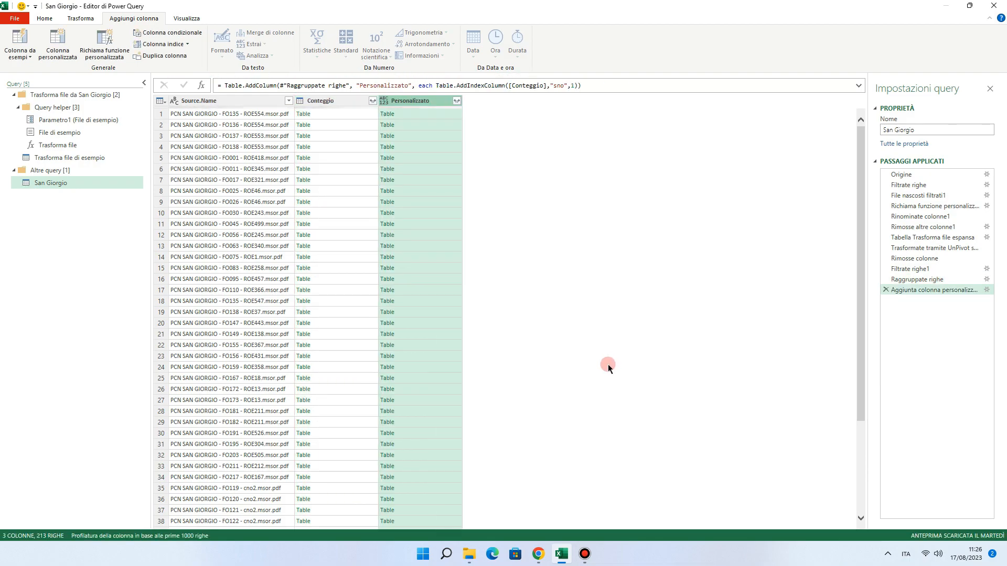
Step: Remove the Conteggio column and expand the Personalizzato tables to only their Valore and sno columns
click(326, 100)
right_click(327, 101)
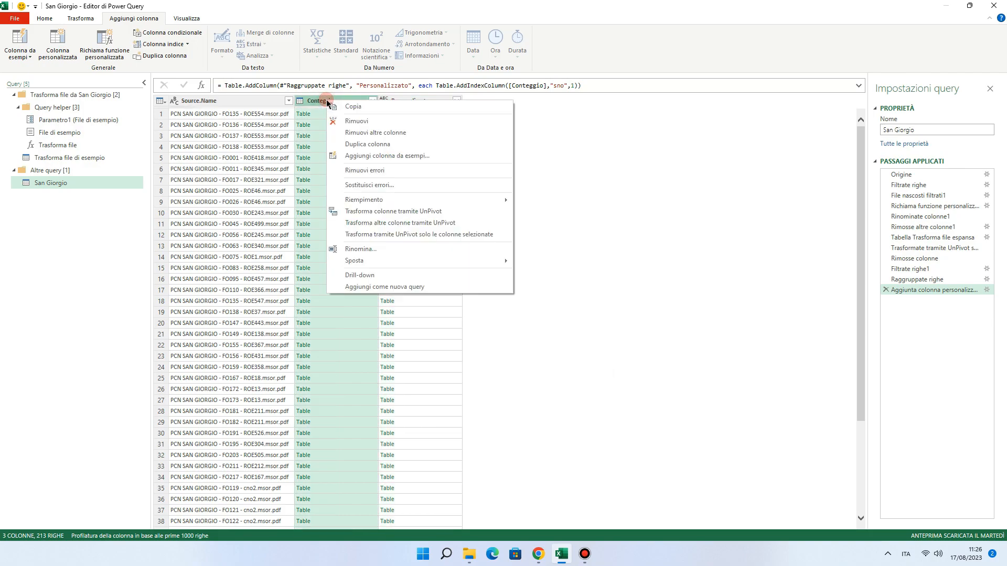
click(342, 121)
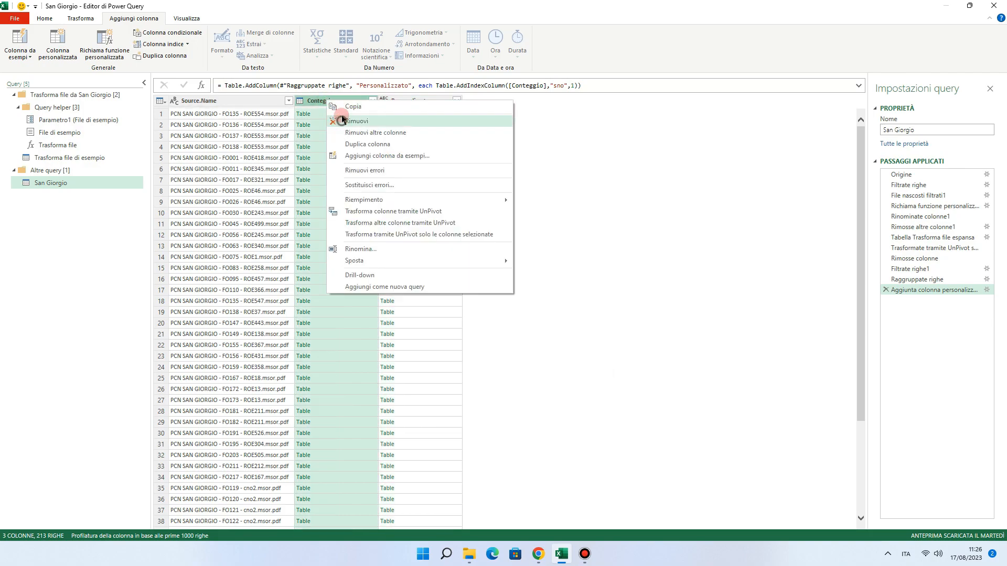
click(373, 101)
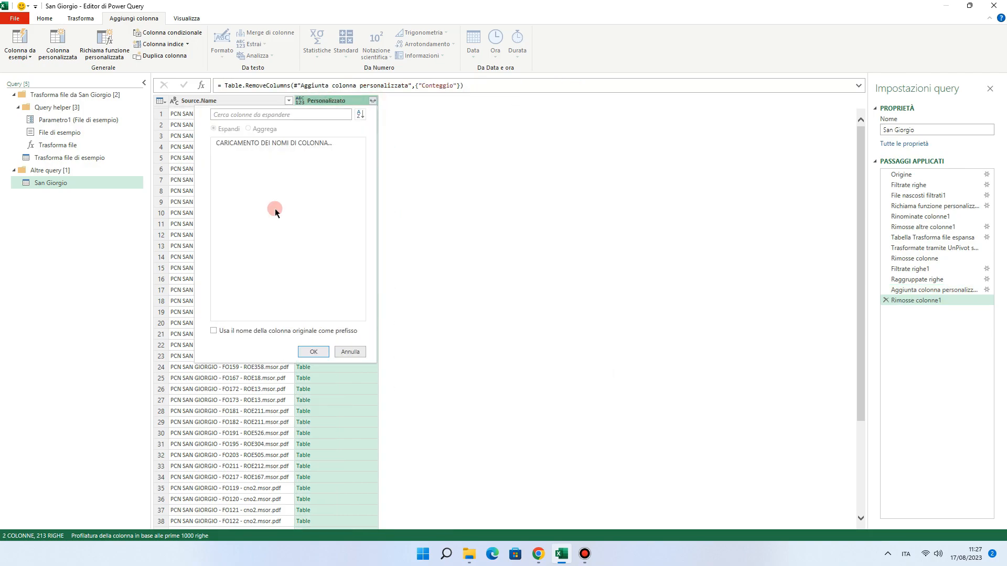
click(220, 154)
click(307, 236)
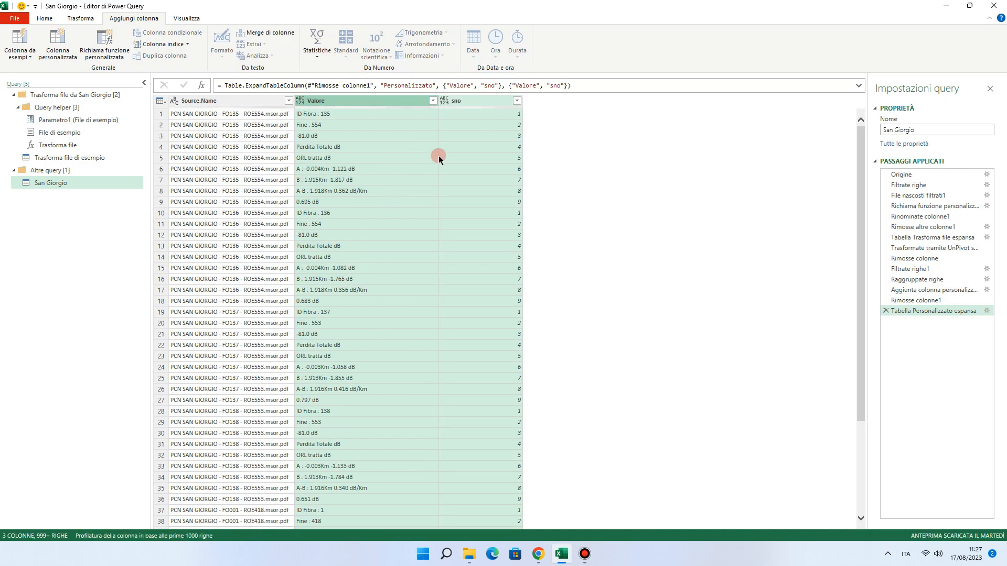
Step: Pivot the sno column with Valore as the values column and no aggregation
click(467, 100)
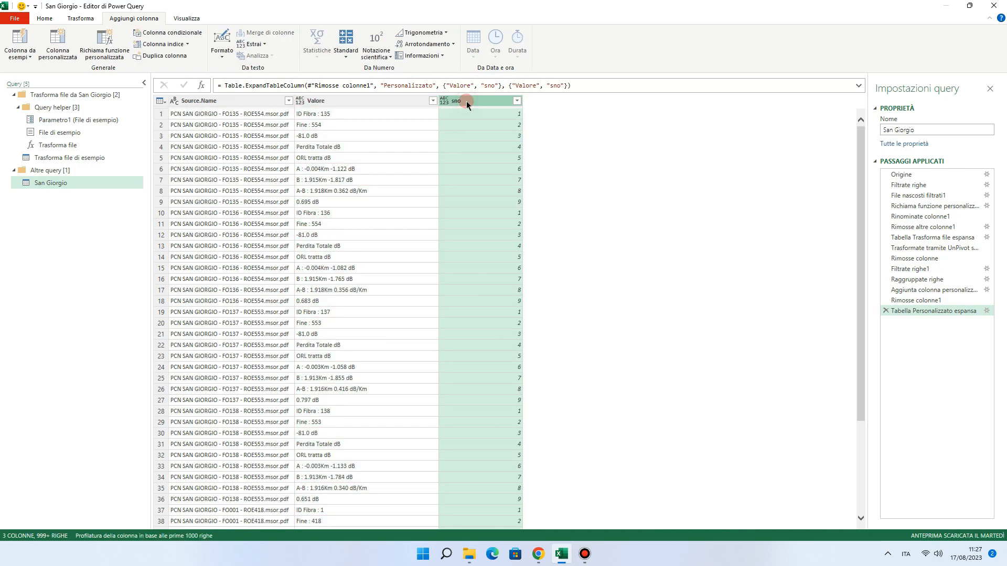
click(79, 18)
click(238, 56)
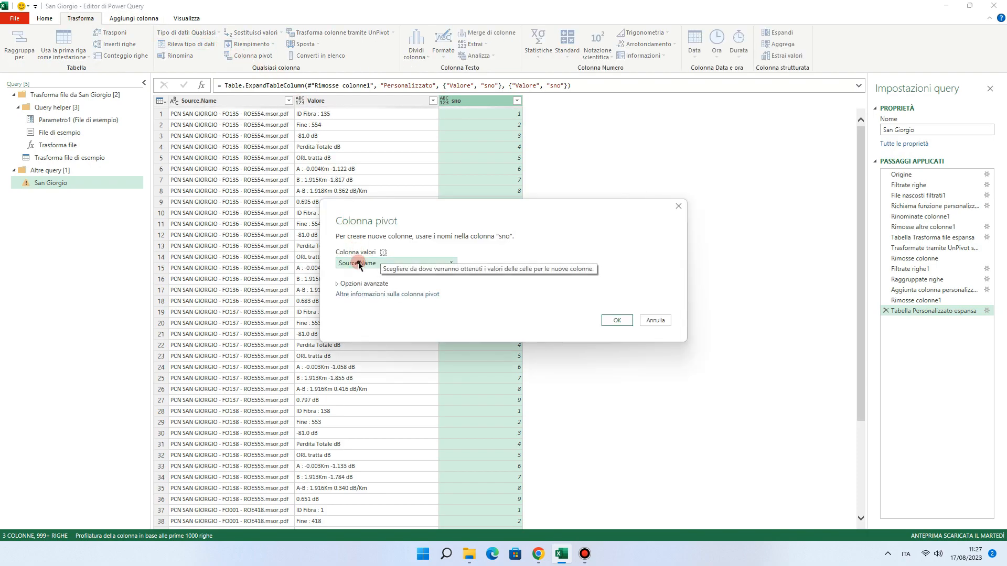
click(360, 263)
click(357, 285)
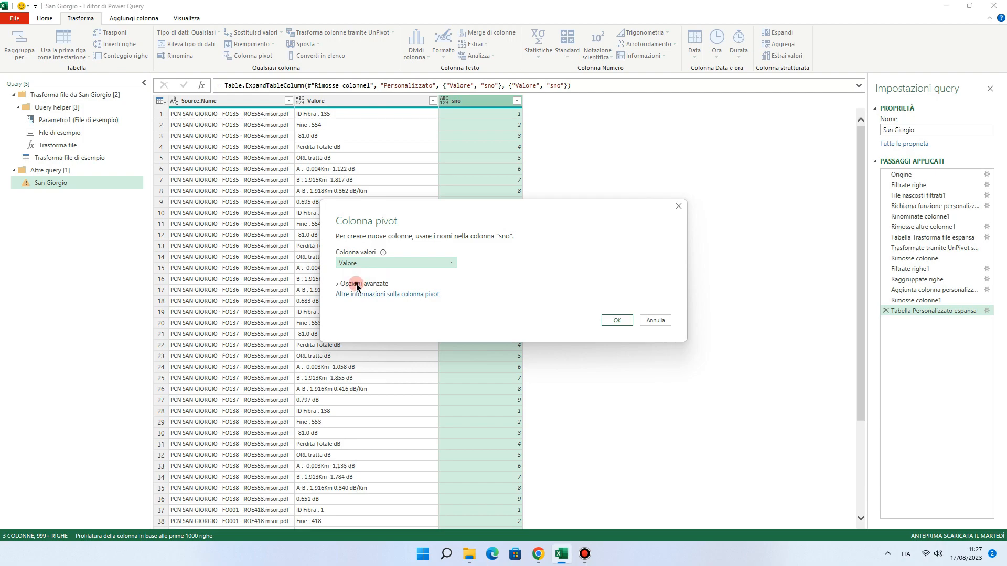
click(356, 285)
click(362, 305)
click(363, 369)
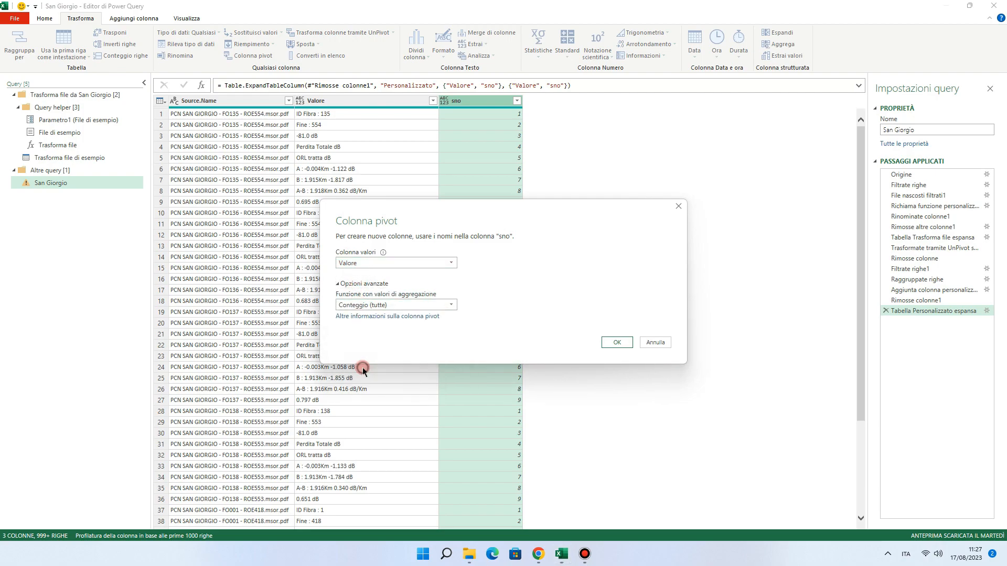
click(614, 342)
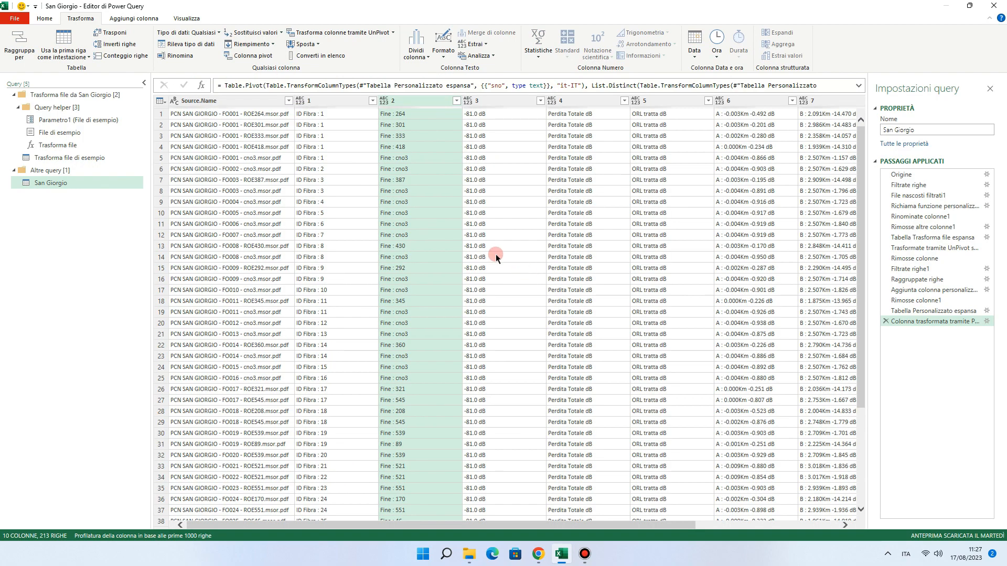
Step: Keep only columns 1, 2, 8 and 9 of the pivoted table and remove all other columns
click(347, 100)
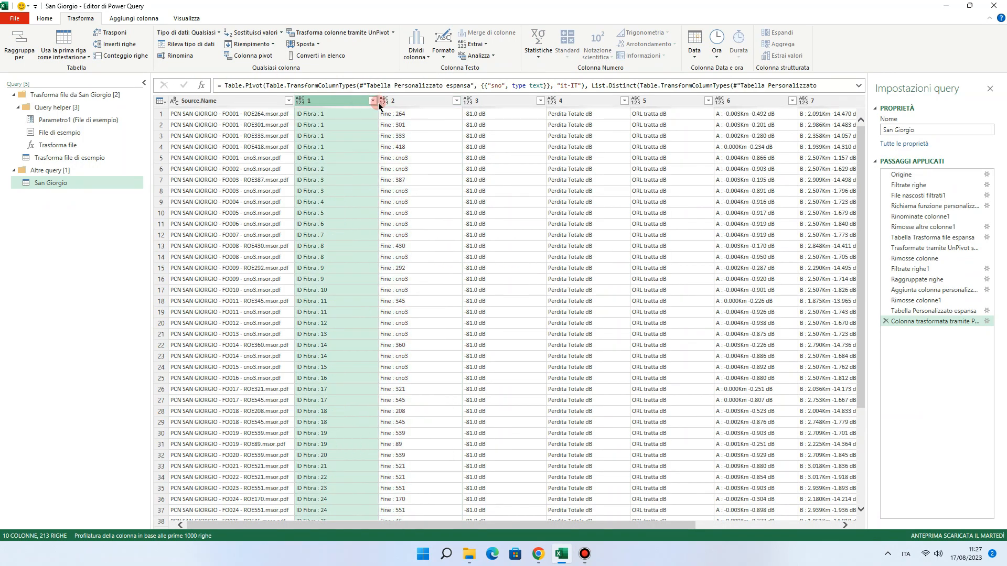
shift+click(411, 101)
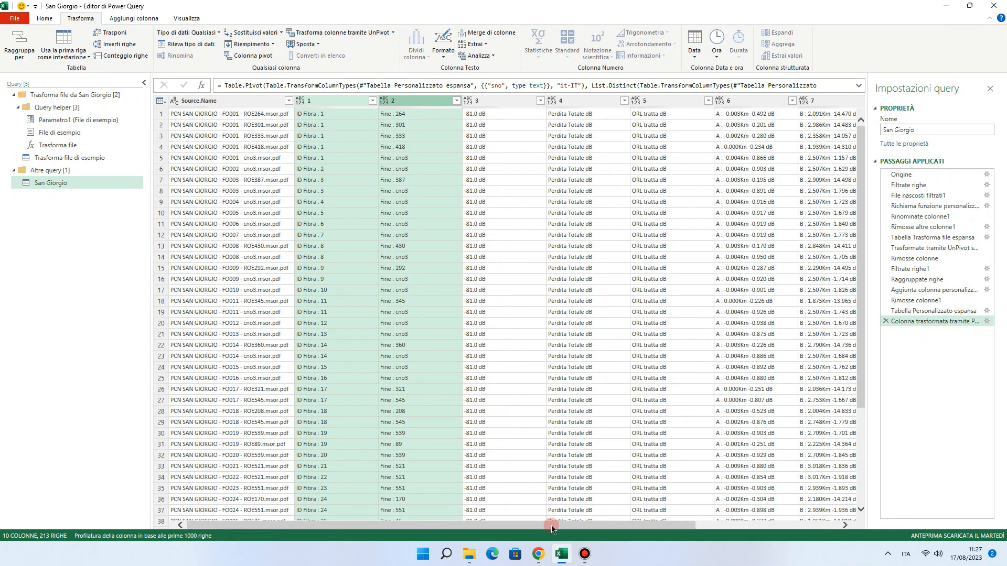
drag(552, 527, 696, 526)
ctrl+click(730, 100)
ctrl+click(806, 98)
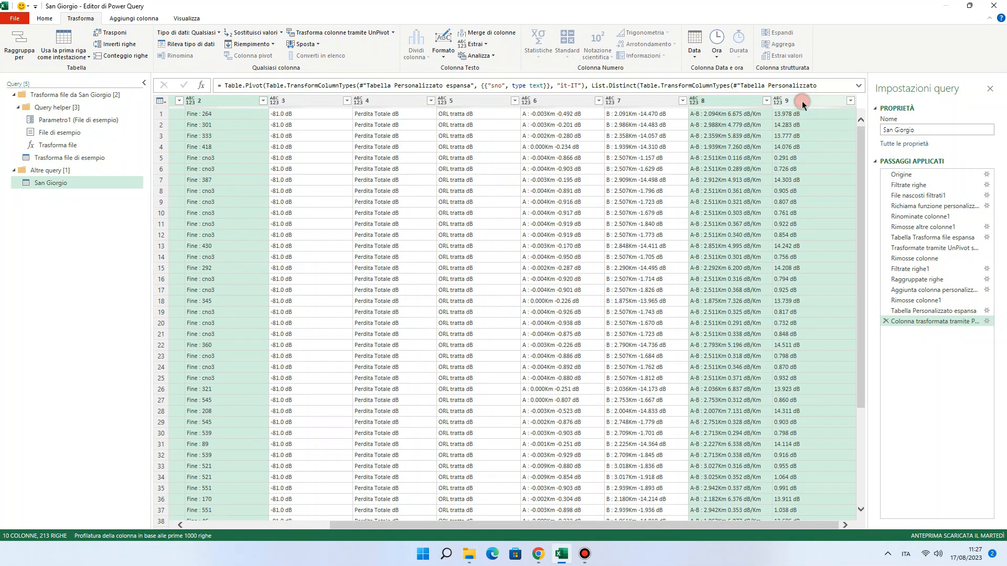
right_click(802, 101)
click(830, 134)
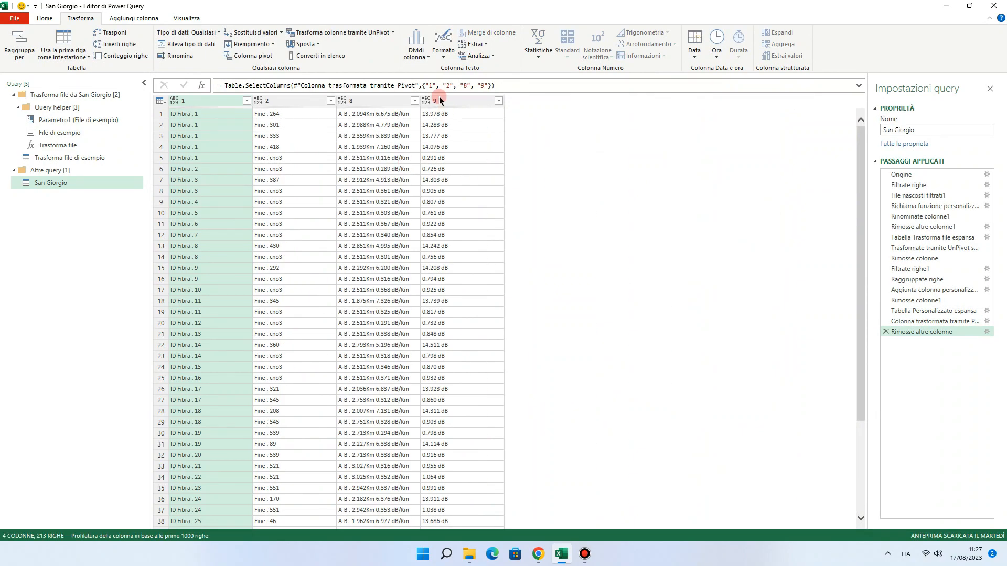
Step: Rename column 9 to ATTENUAZIONE and column 8 to KM
click(438, 99)
right_click(437, 100)
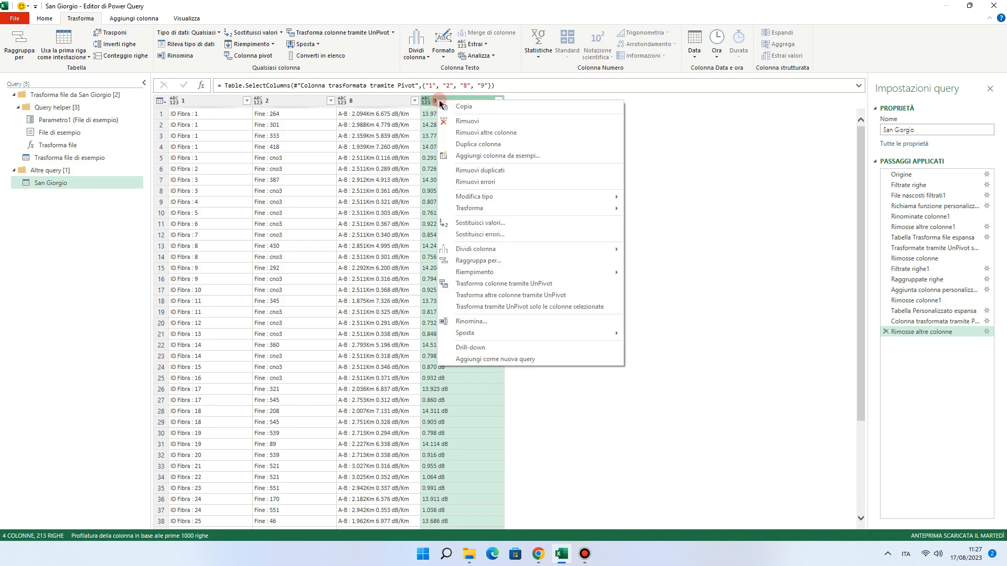
click(471, 321)
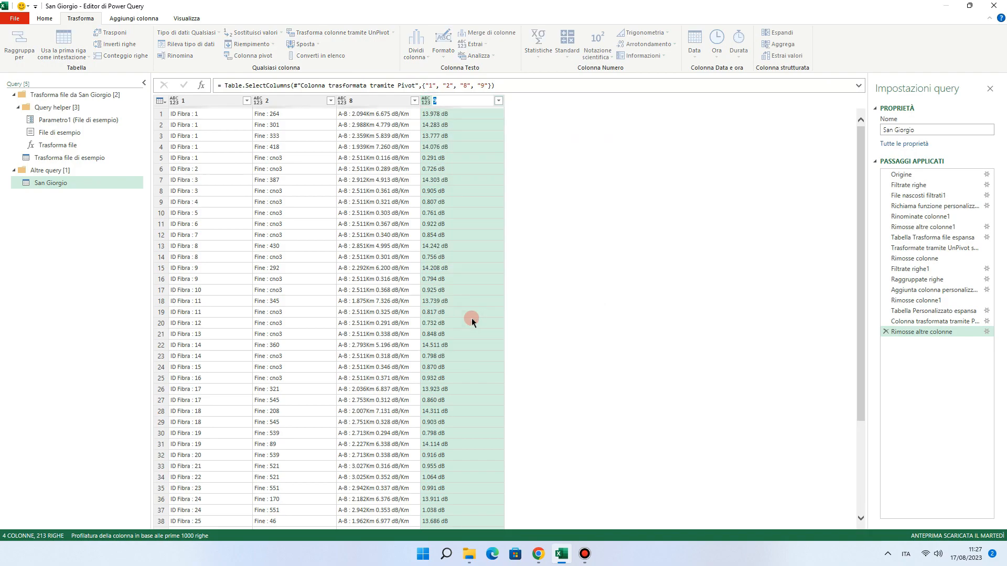
text(ATTENUAZIONE)
right_click(360, 103)
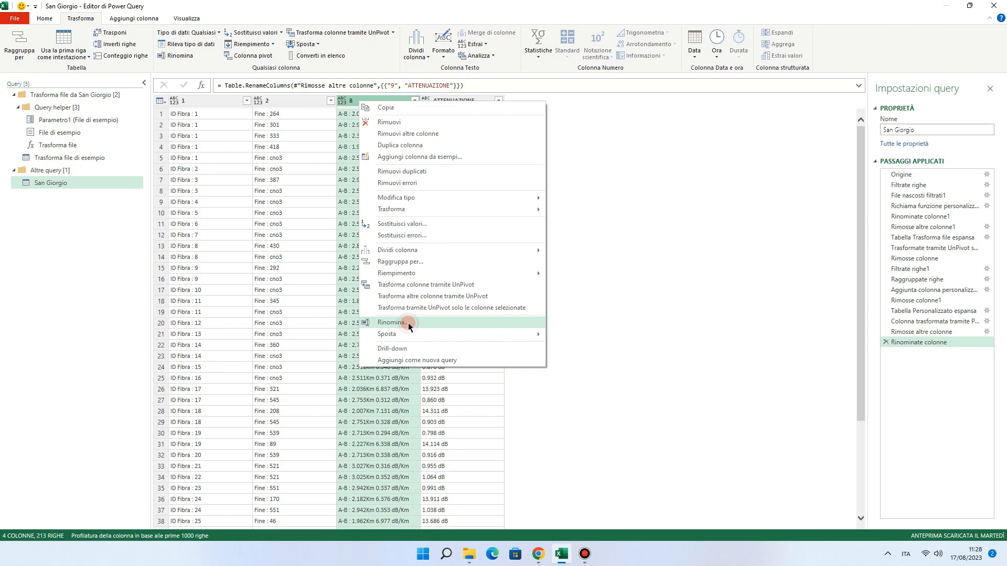
click(408, 322)
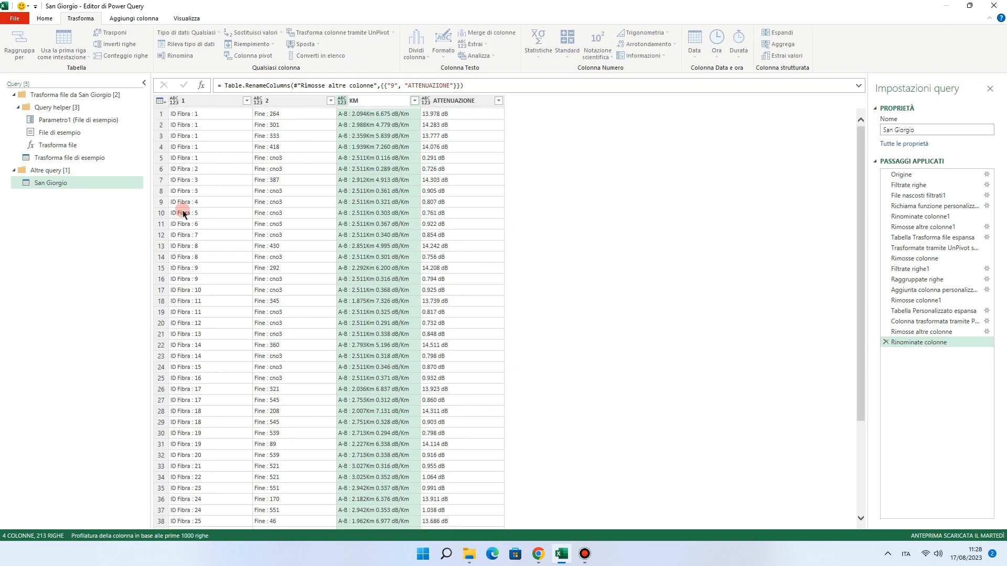
text(KM)
Step: Rename column 2 to ROE and column 1 to PP
right_click(288, 99)
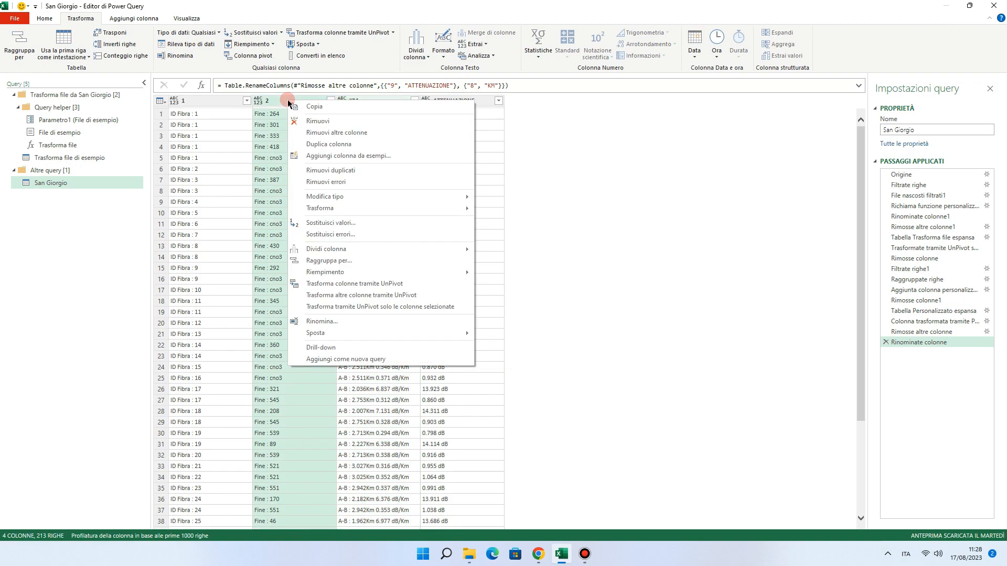
click(317, 322)
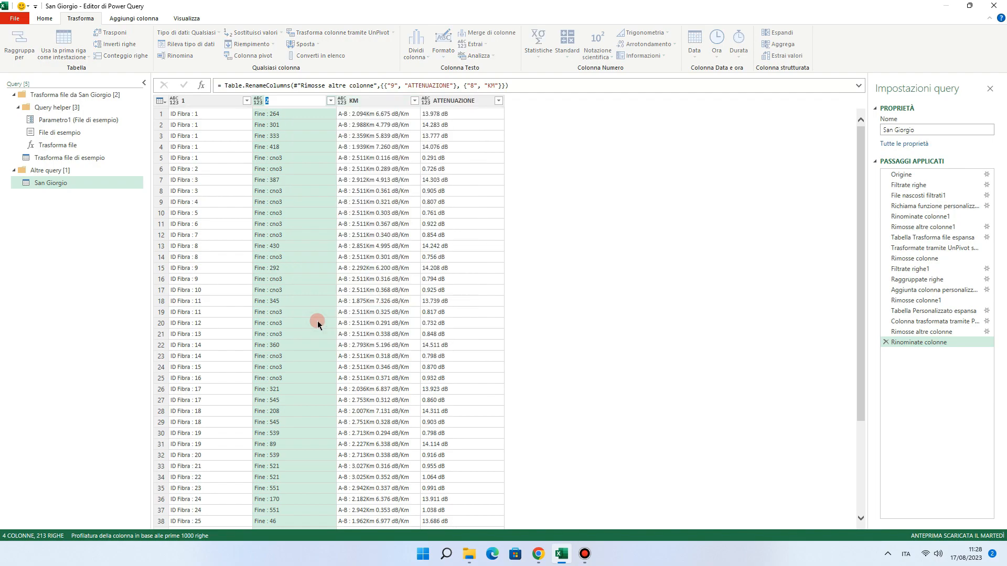
click(200, 103)
right_click(201, 103)
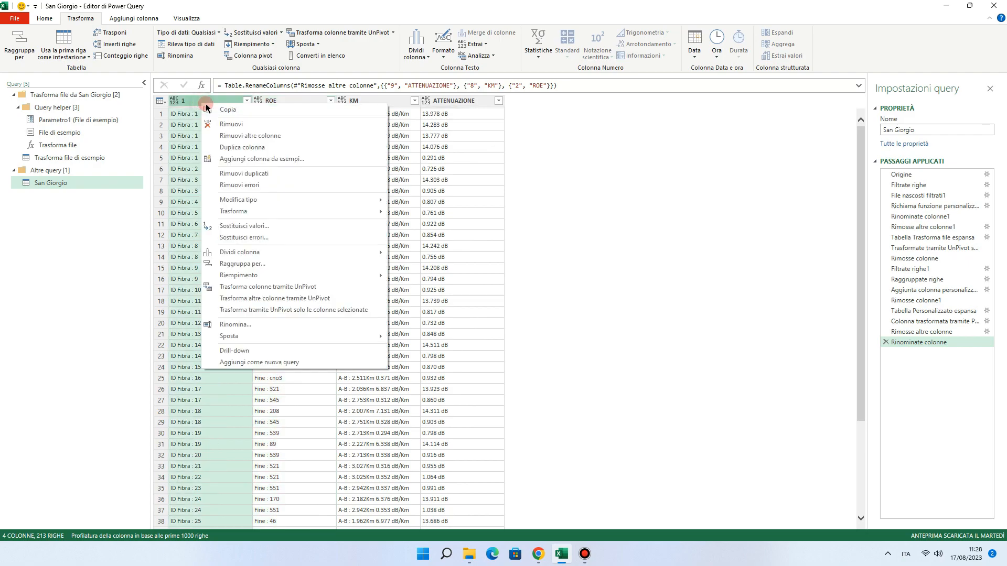
click(239, 324)
text(PP)
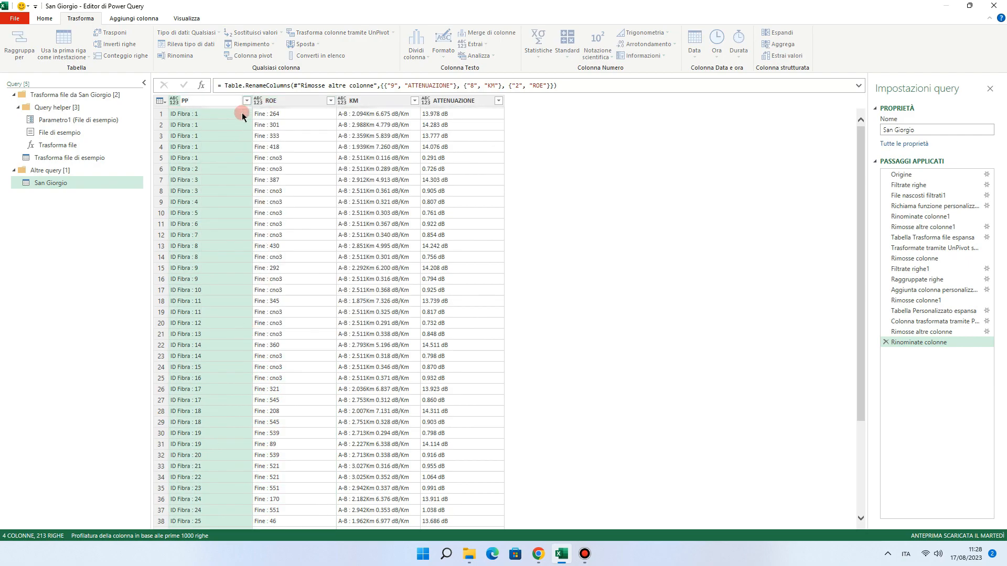
key(Return)
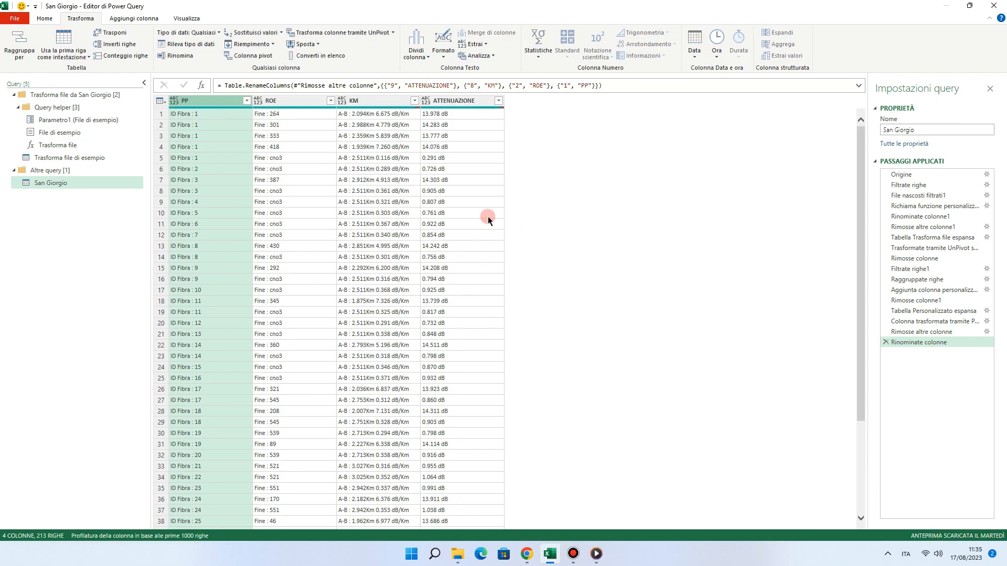
Step: Extract the text after the space delimiter in the PP column, searching from the end of the input with 0 delimiters skipped
click(485, 45)
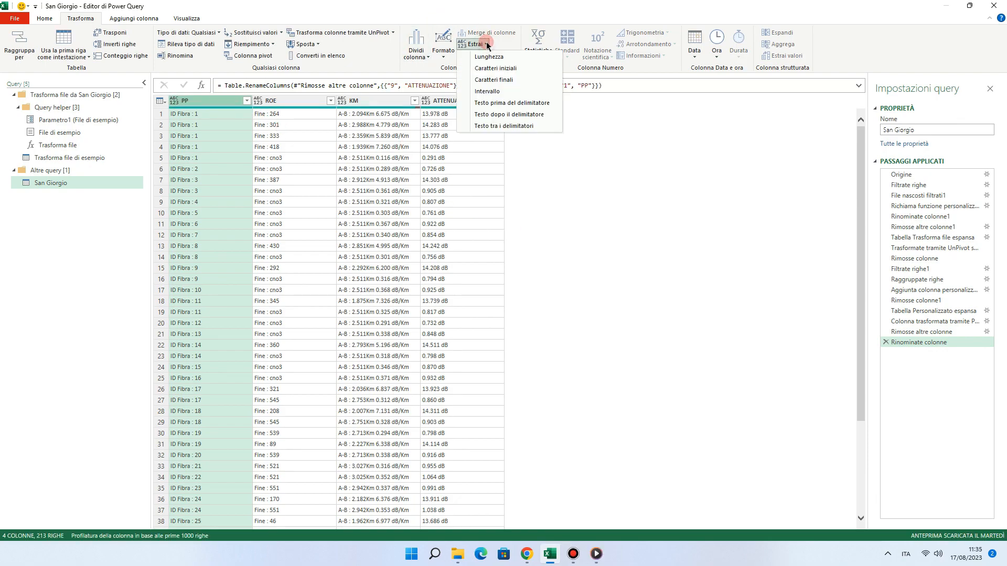
click(514, 112)
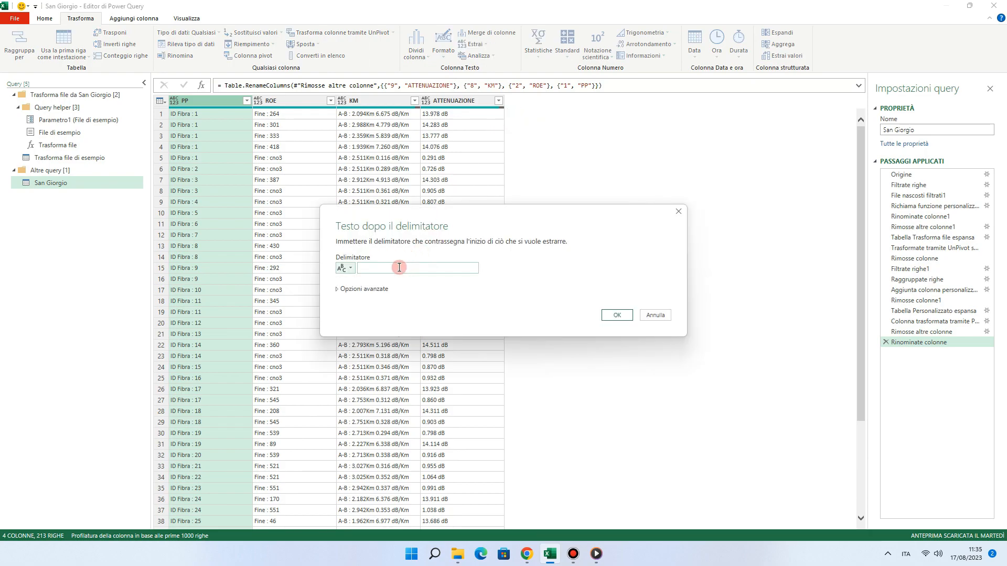
click(377, 276)
click(363, 289)
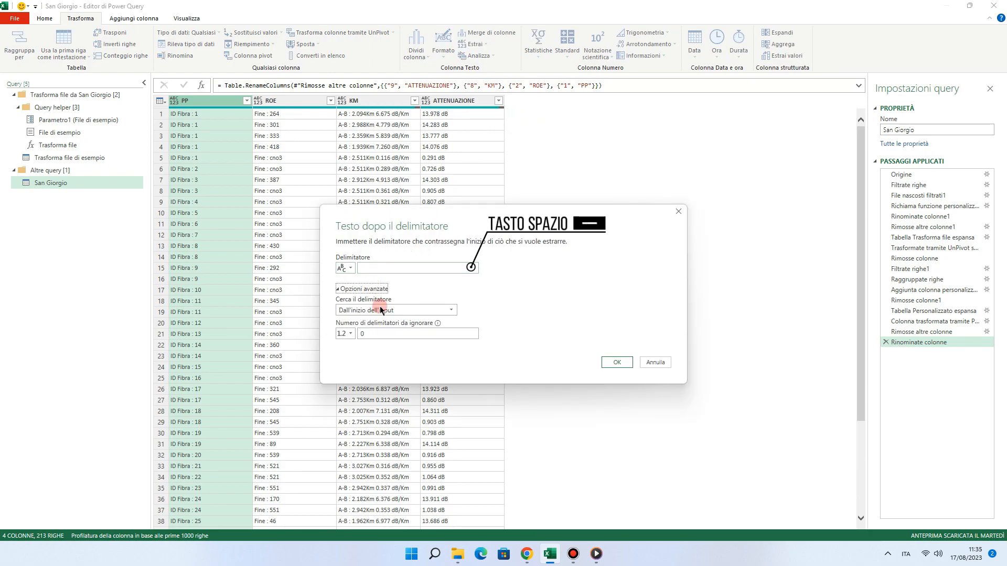
click(380, 310)
click(382, 333)
click(618, 362)
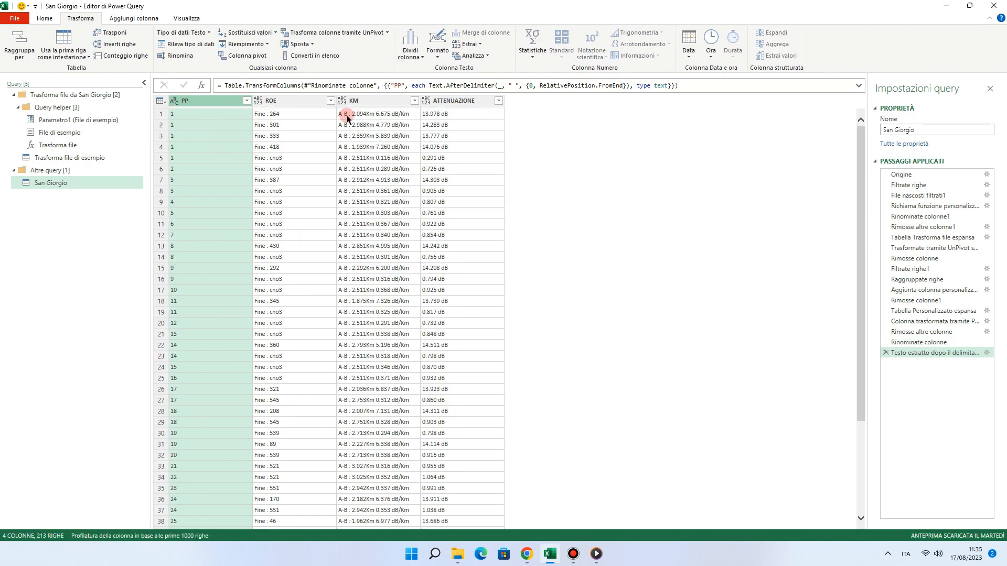
Step: Replace "Fine : " with "D037_" in the ROE column
click(288, 101)
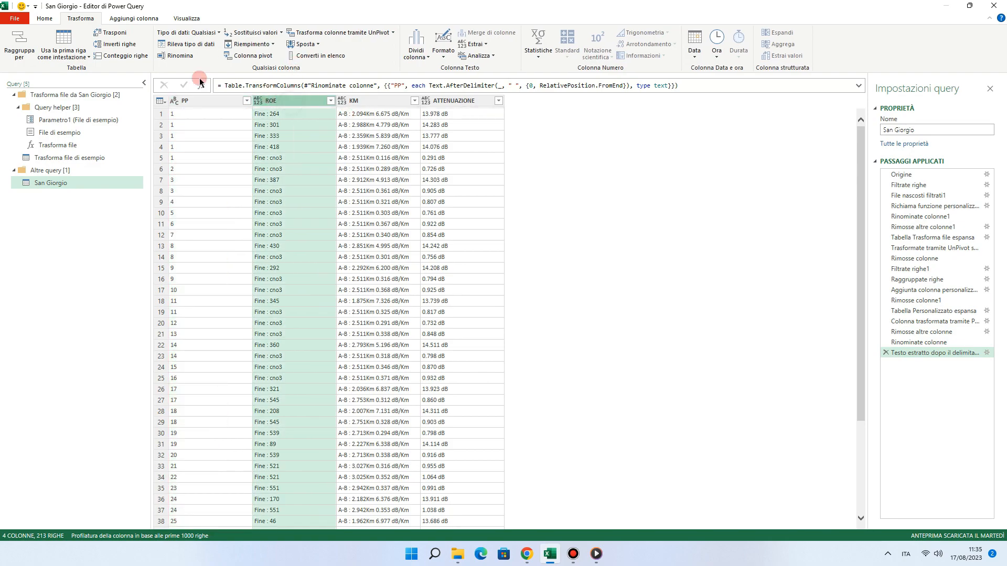
click(44, 18)
click(367, 56)
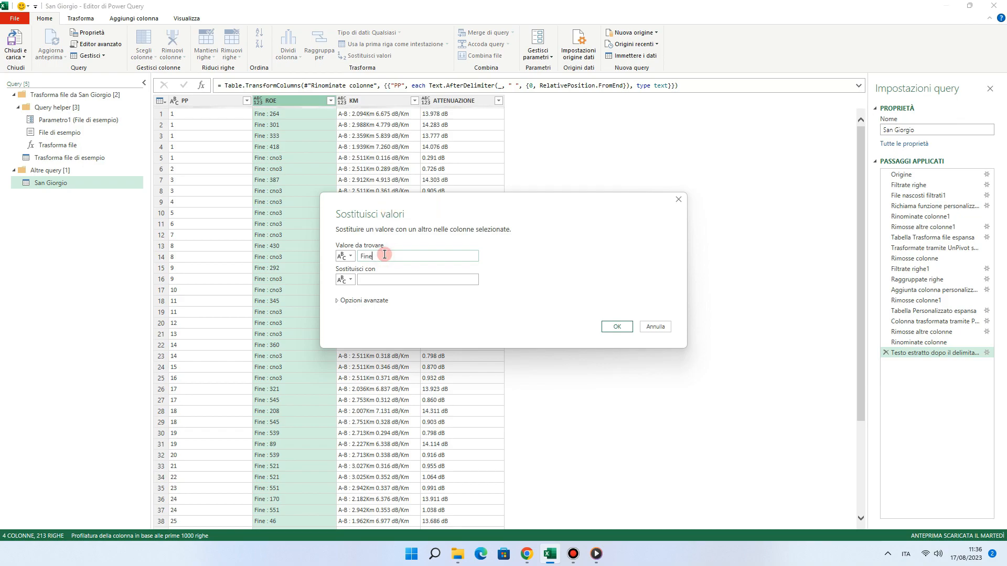
text(Fine :)
text(_)
click(610, 322)
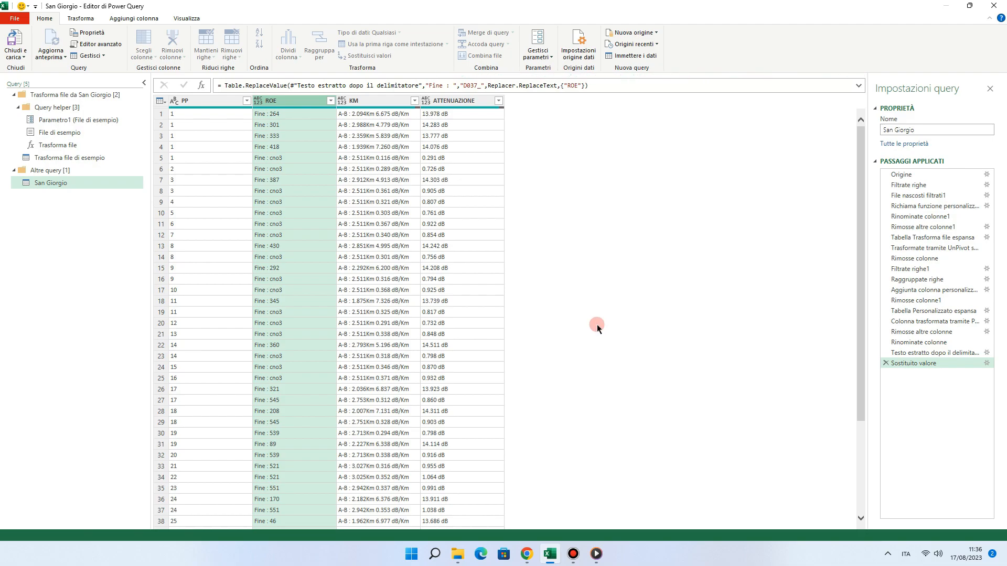
Step: Extract the text between two space delimiters in the KM column, skipping 1 starting delimiter
click(376, 100)
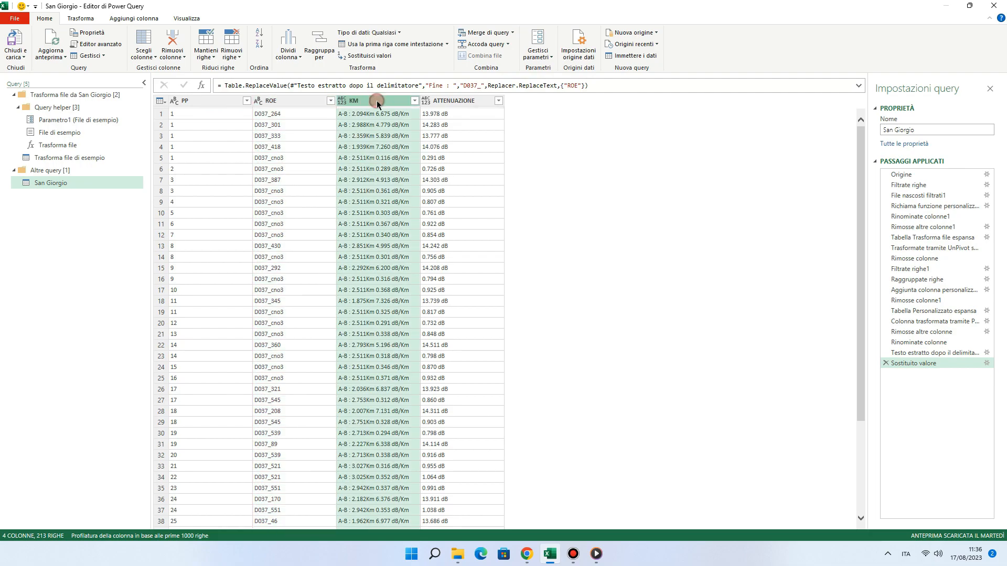
click(78, 18)
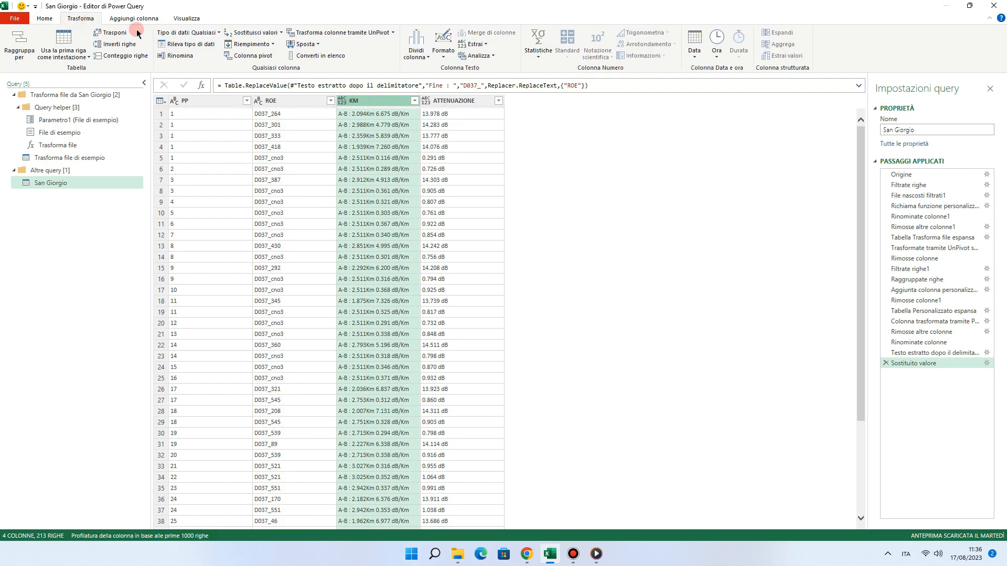
click(474, 44)
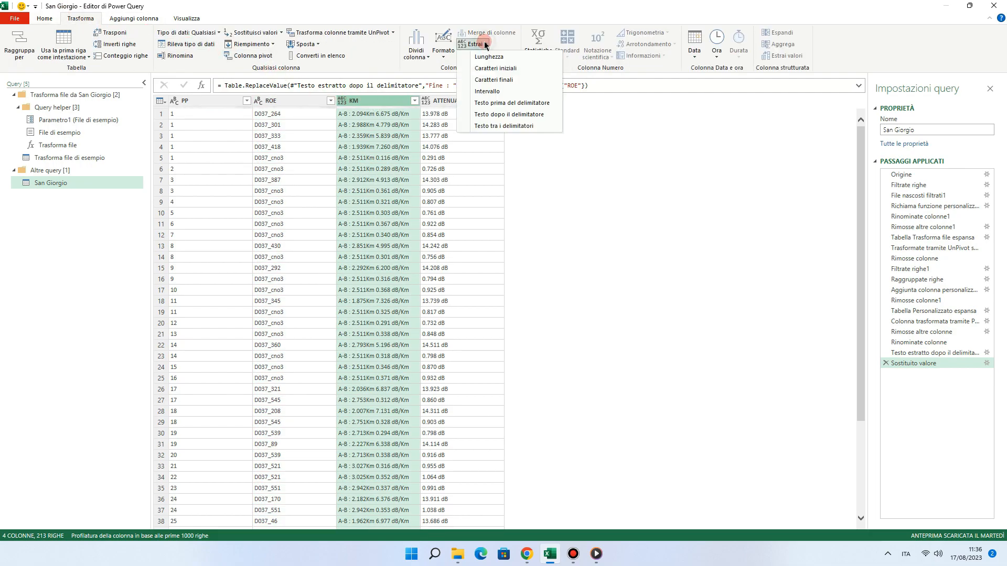
click(502, 129)
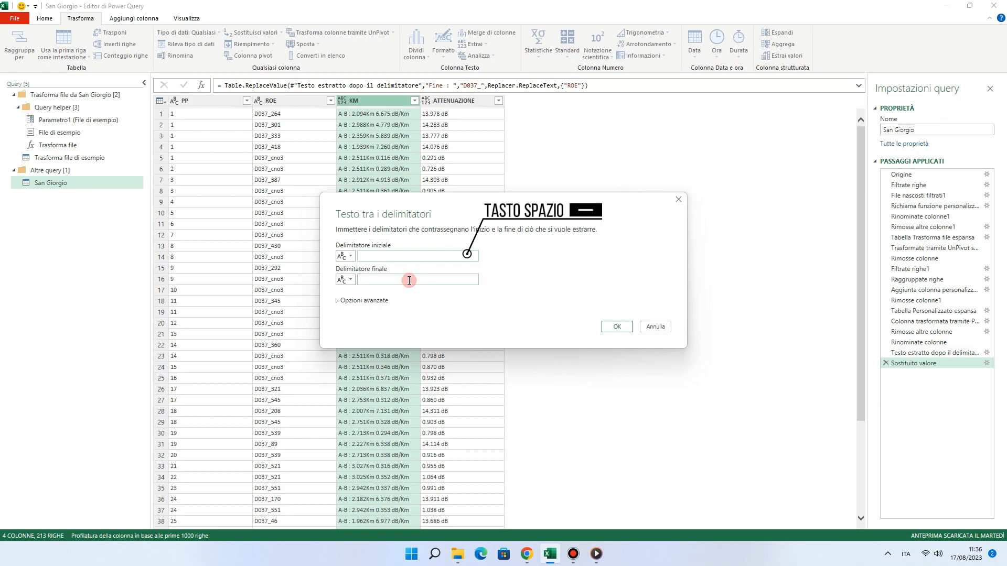
click(375, 302)
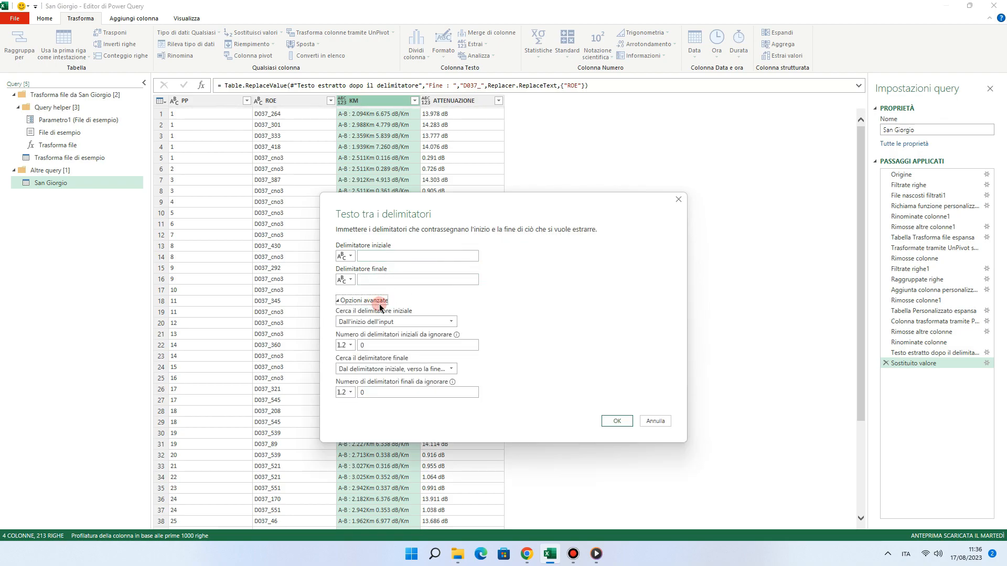
click(378, 345)
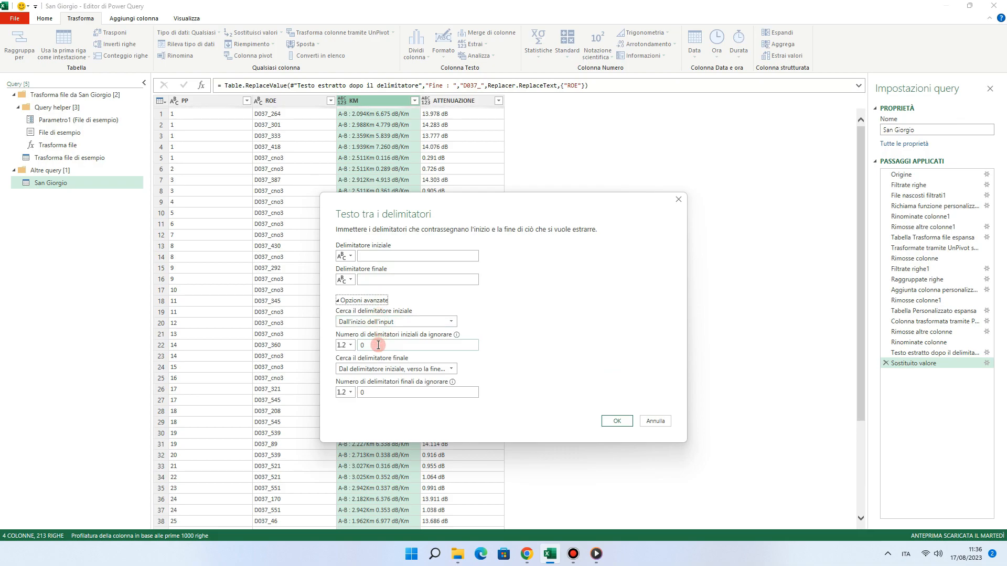
click(349, 346)
text(1)
click(607, 420)
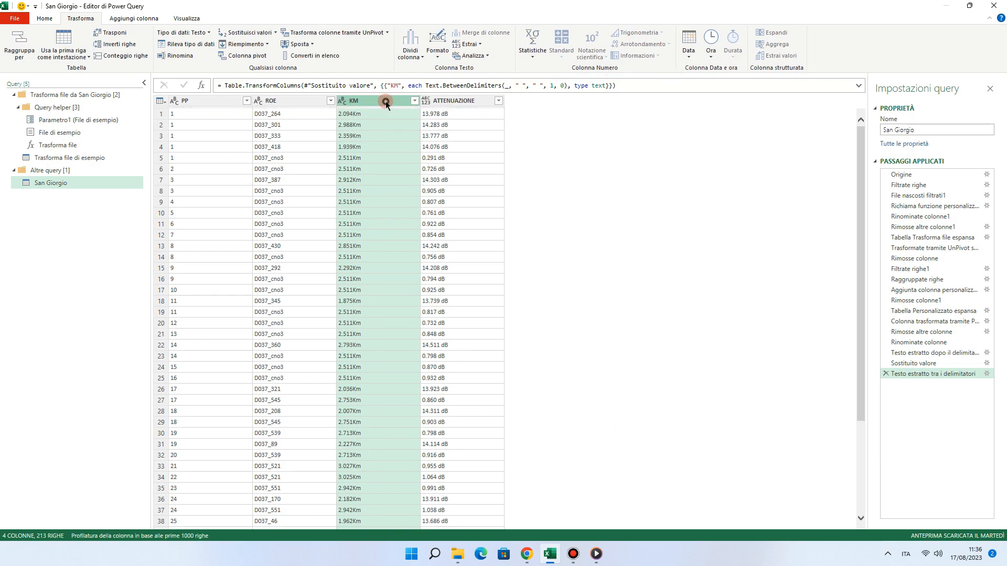
Step: Replace "Km" with an empty value in the KM column
click(45, 18)
click(367, 57)
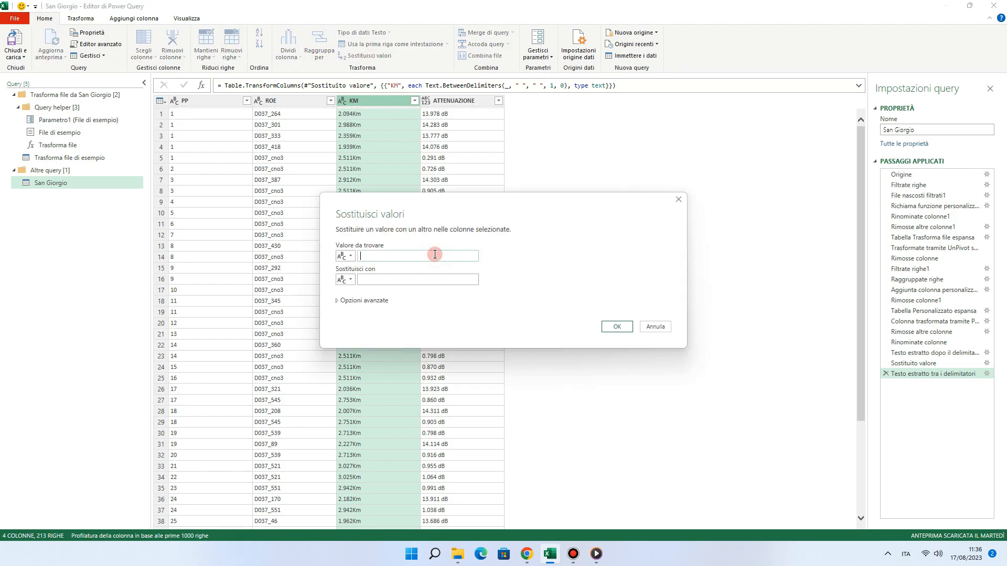
click(451, 277)
click(608, 326)
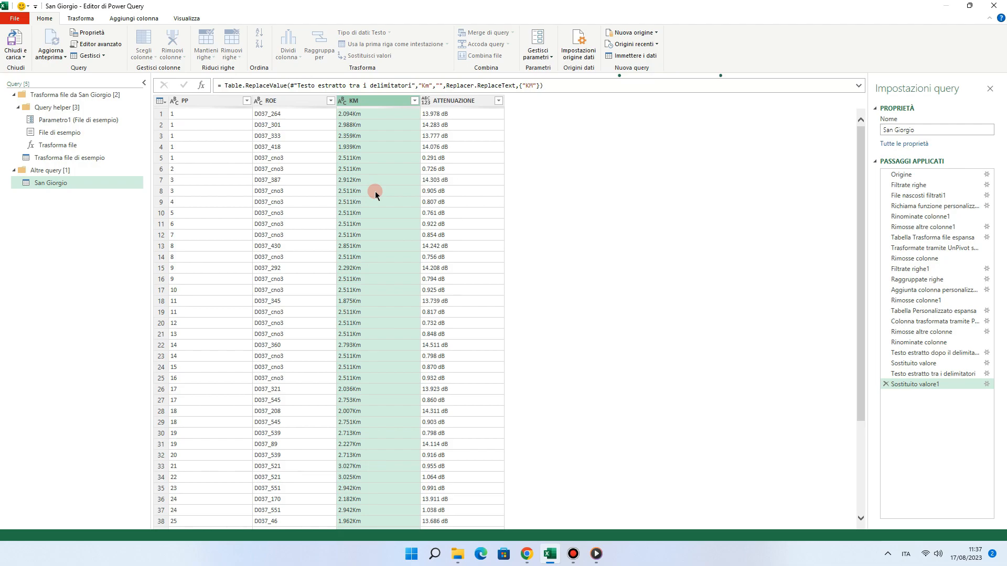
Step: Extract the text before the space delimiter in the ATTENUAZIONE column
click(451, 101)
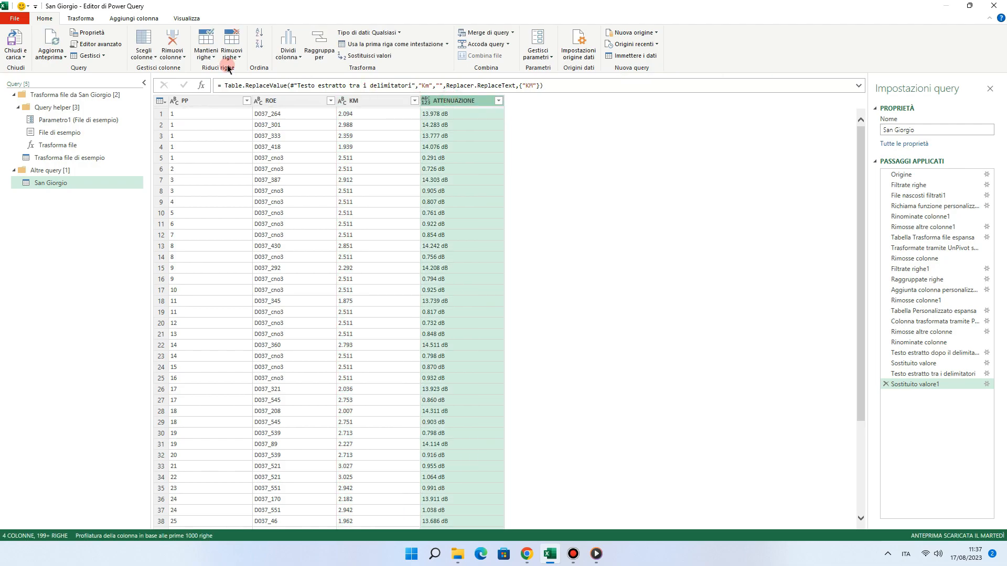
click(81, 19)
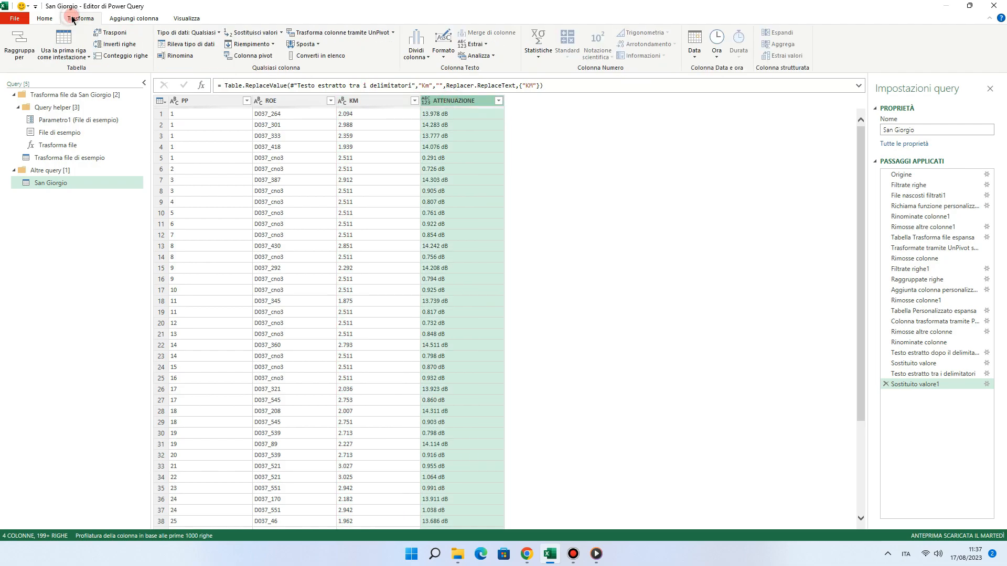
click(484, 44)
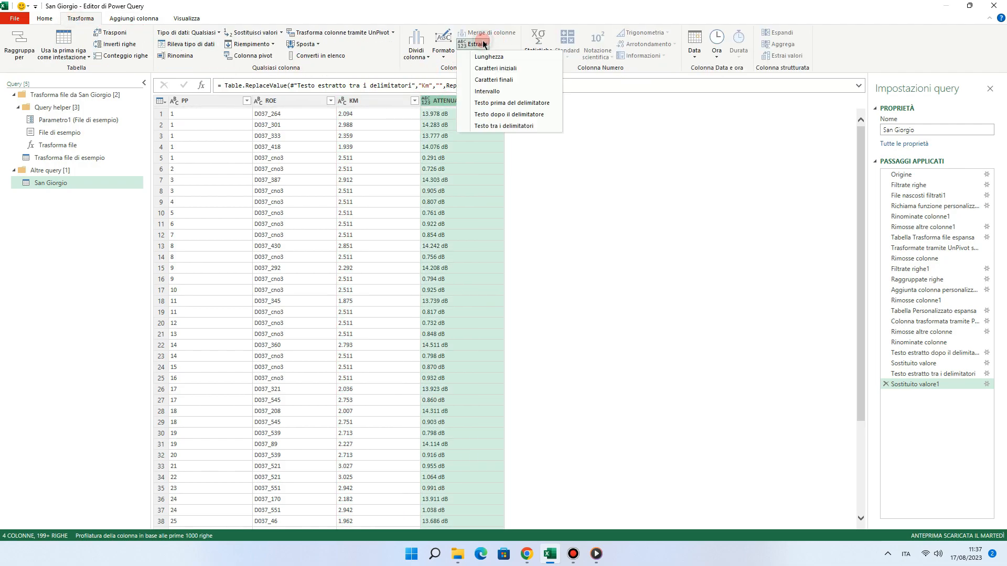
click(507, 103)
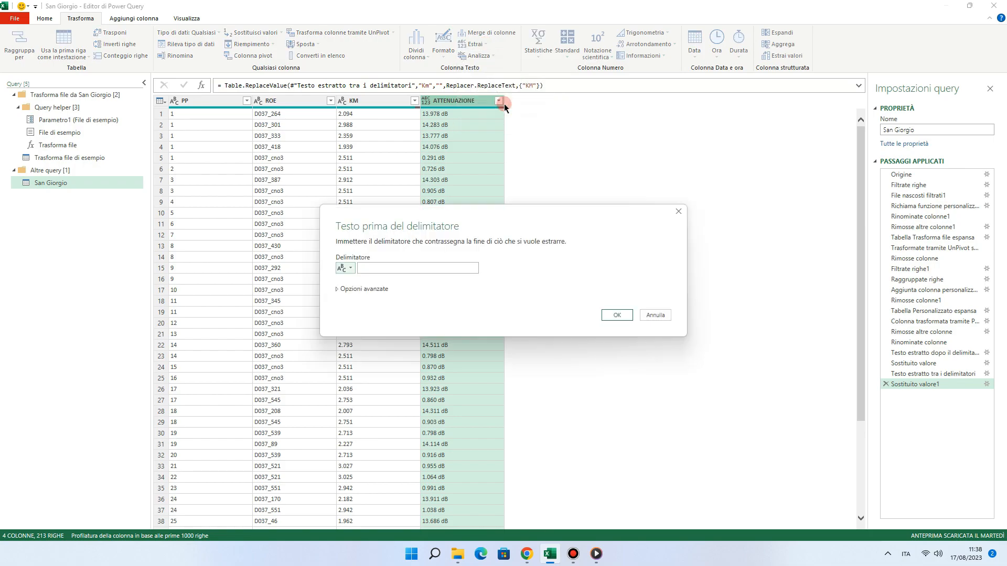
click(397, 266)
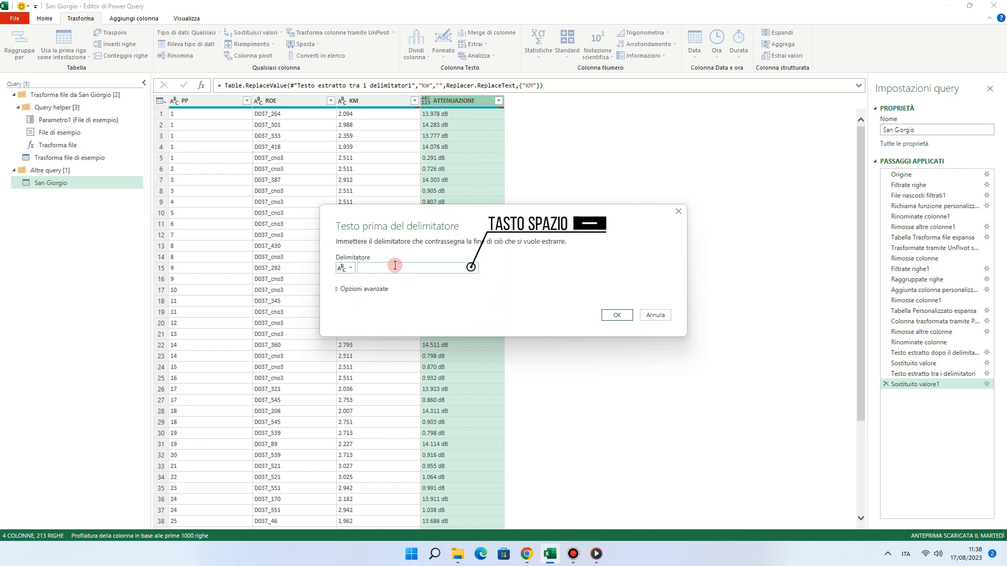
click(615, 315)
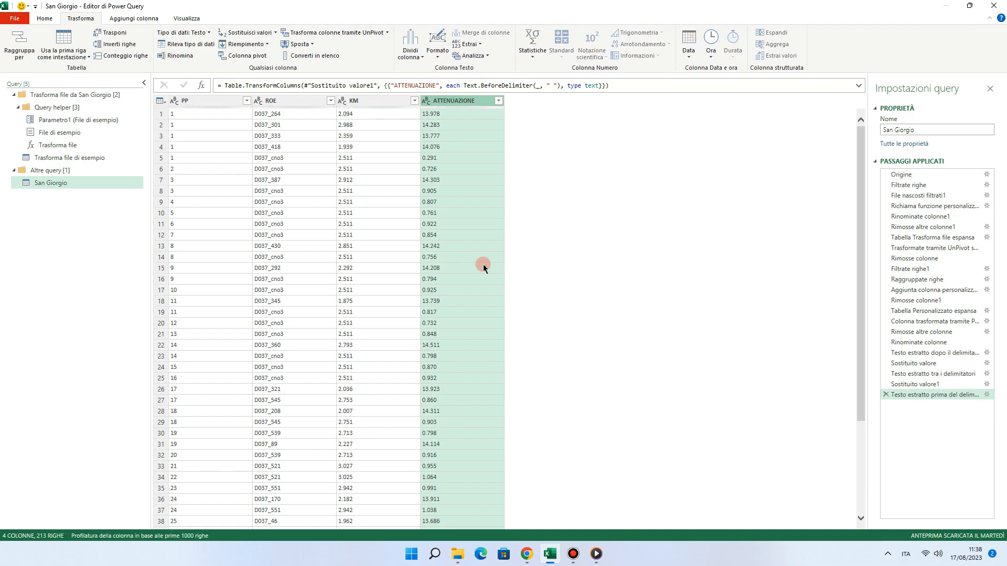
click(215, 103)
click(299, 102)
click(362, 101)
click(456, 101)
Step: Close and load the San Giorgio query into the workbook and widen the PP, ROE and KM columns of the table
click(45, 19)
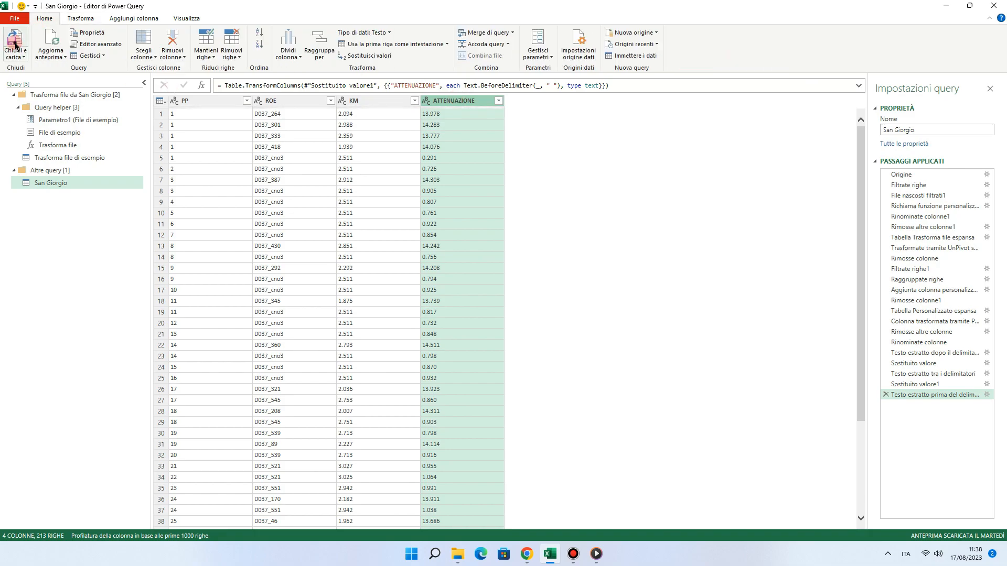
click(15, 45)
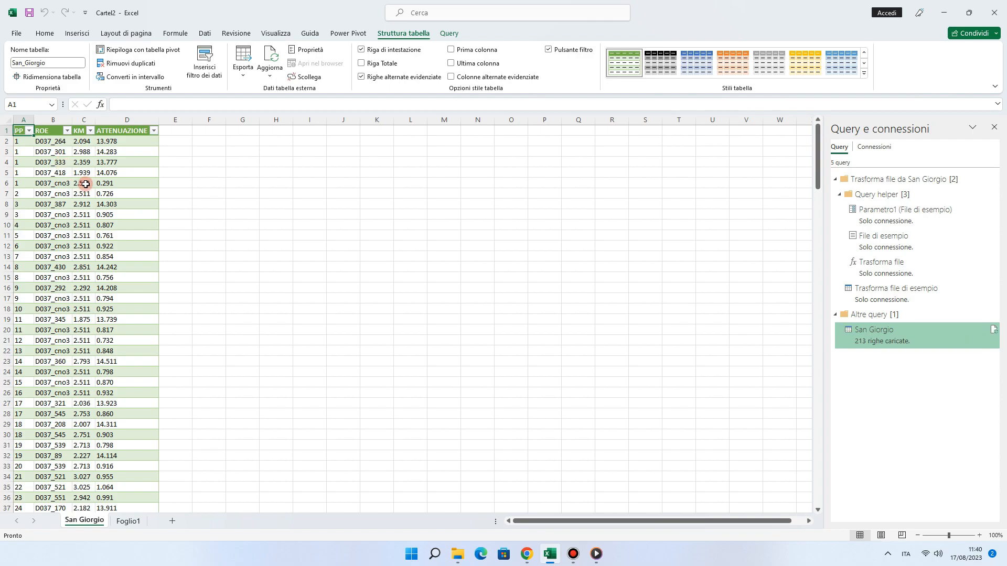
drag(34, 120, 194, 123)
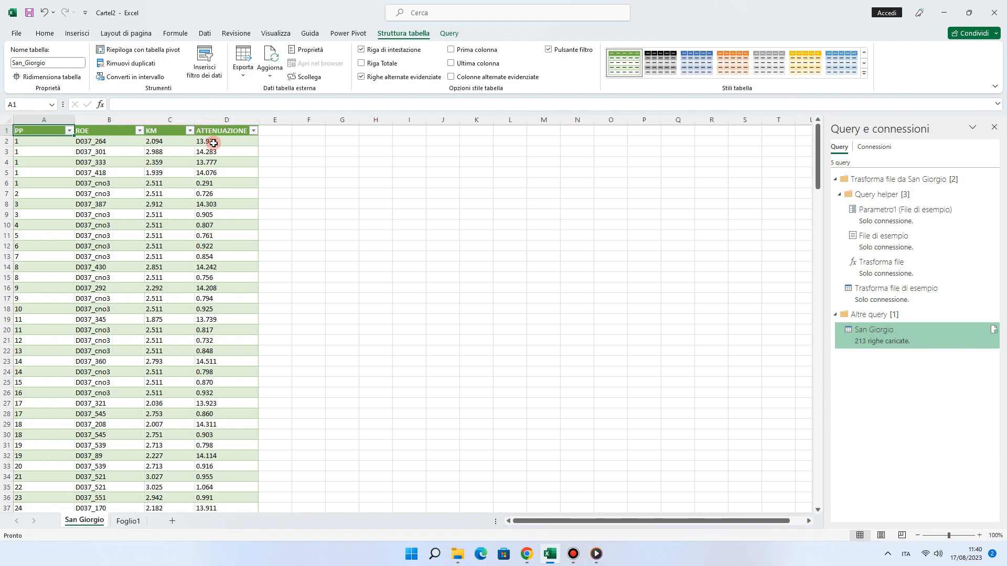
scroll(100, 194, down, 13)
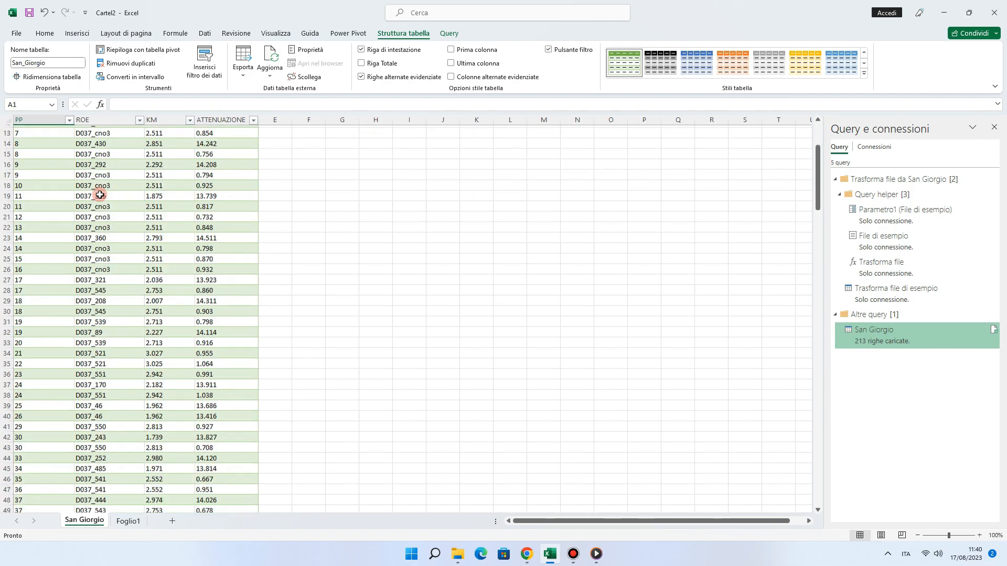
scroll(104, 213, down, 15)
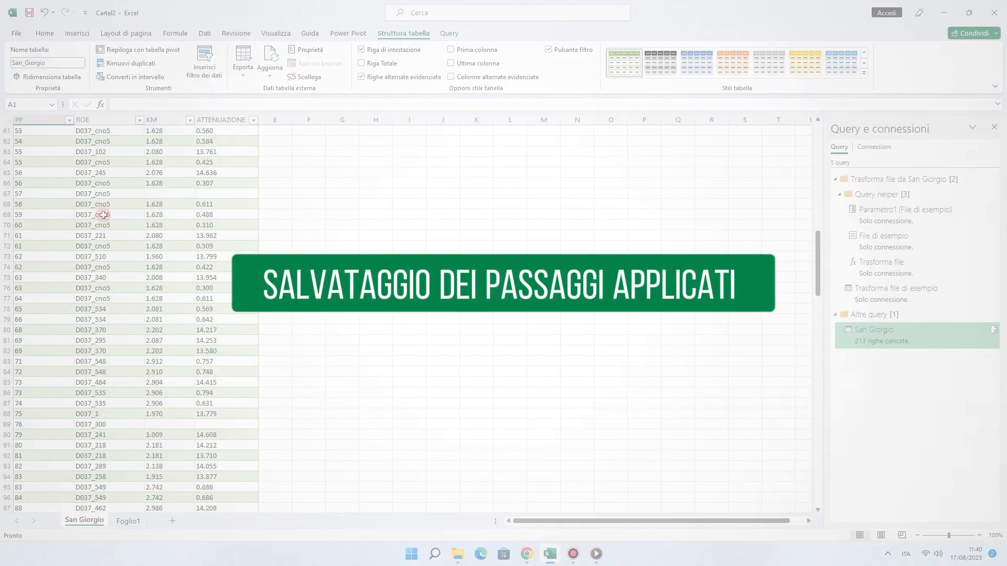
scroll(104, 216, down, 8)
scroll(102, 217, down, 10)
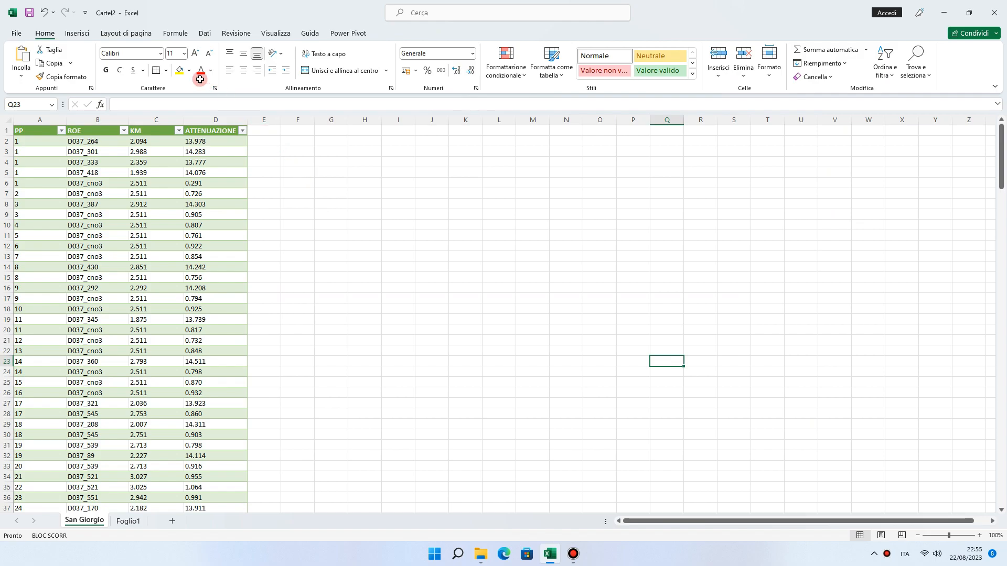
Step: Open the San Giorgio query in the Advanced Editor and copy its code from the UnPivot step through the end
click(204, 34)
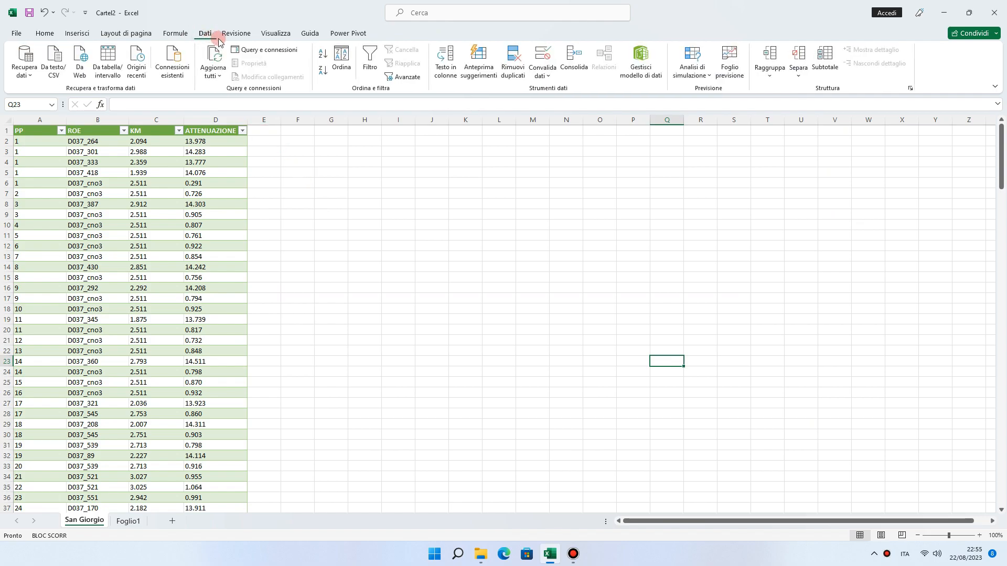
click(248, 51)
click(881, 335)
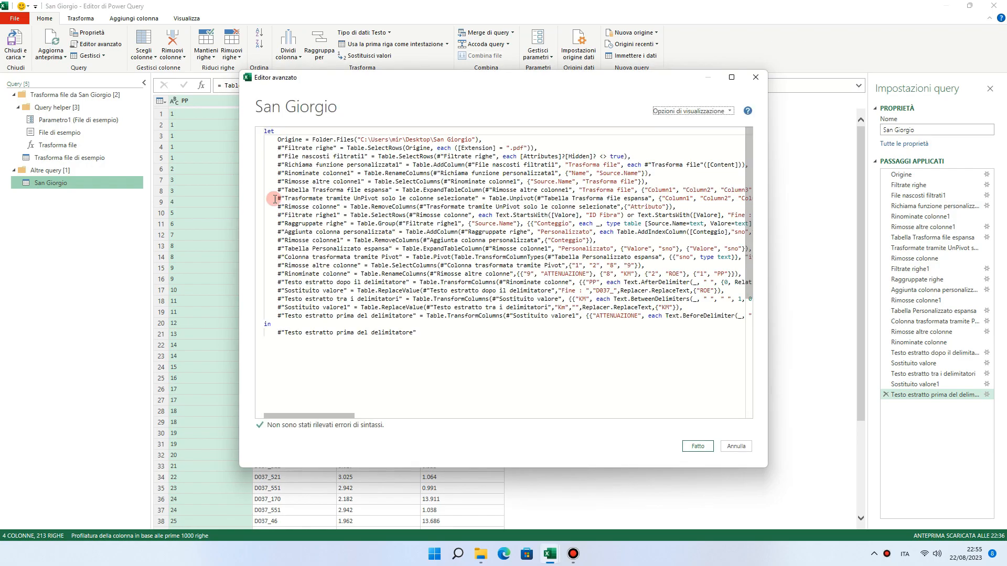
drag(278, 198, 427, 359)
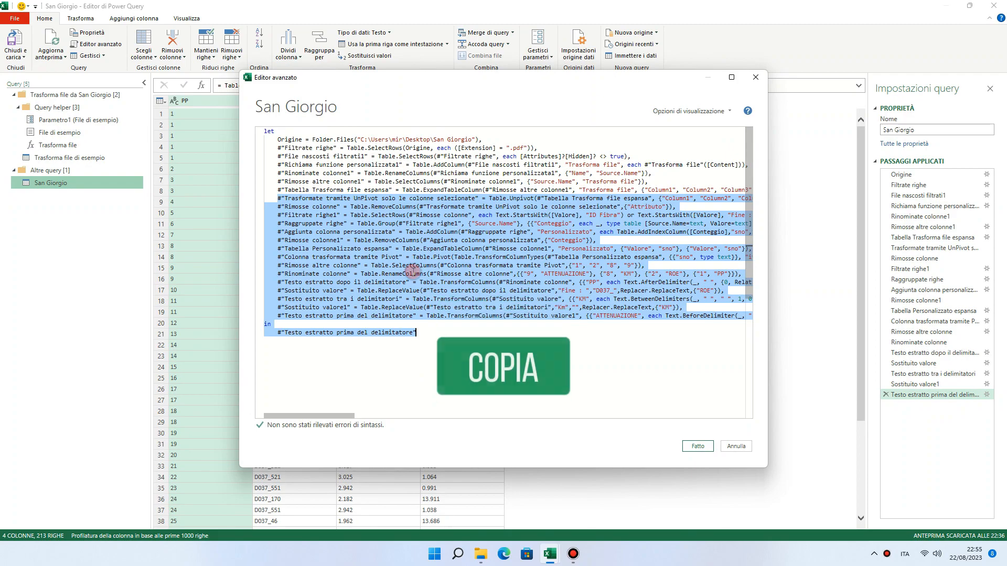
right_click(414, 273)
click(432, 293)
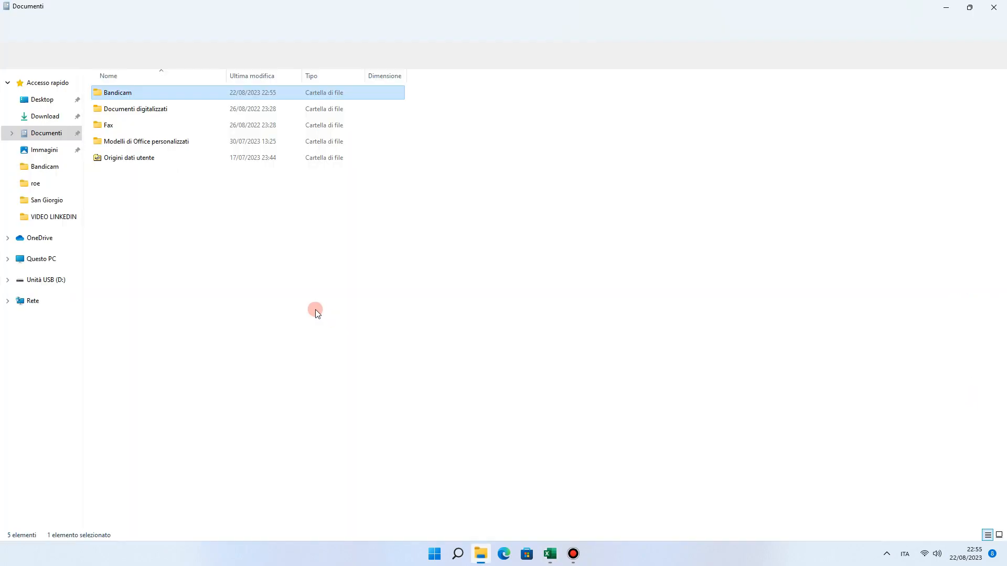
Step: Create a text document named nt4 in the Documenti folder and open it
click(208, 269)
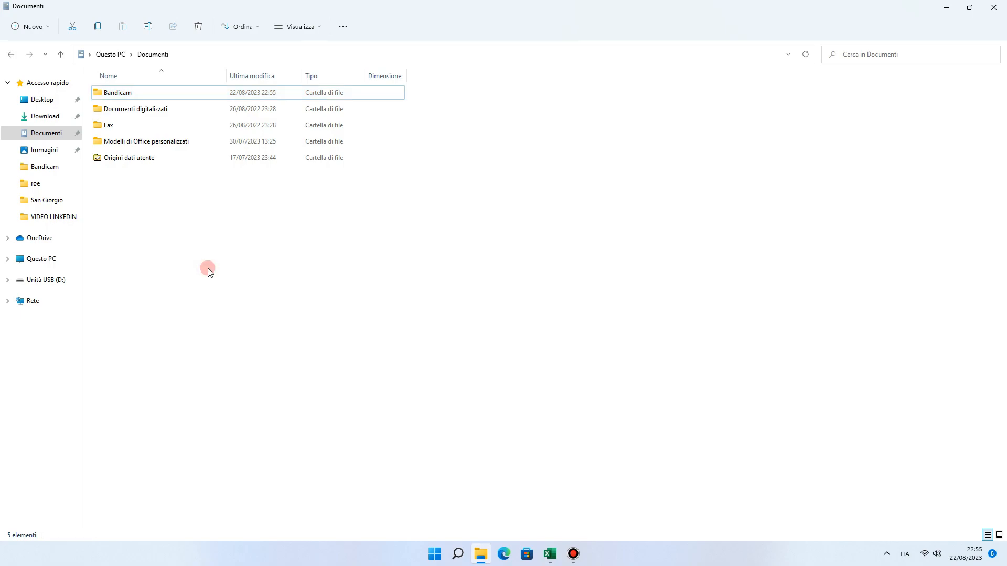
right_click(207, 269)
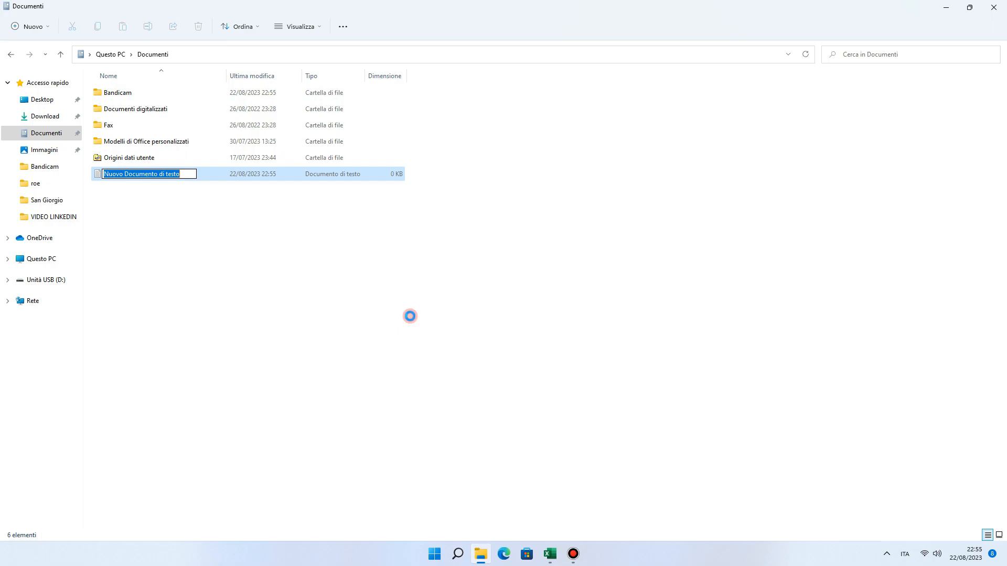
text(nt4)
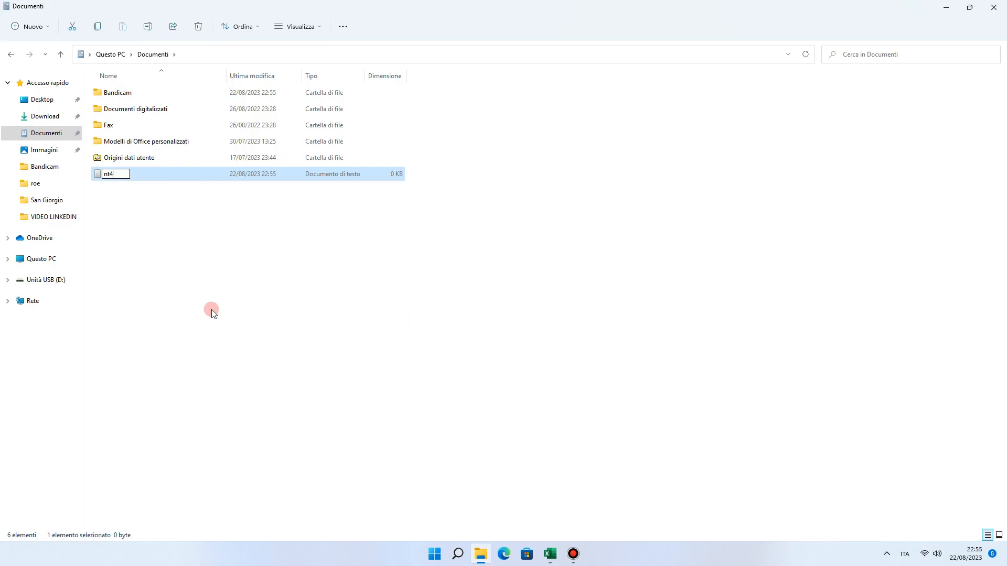
key(Return)
double_click(146, 174)
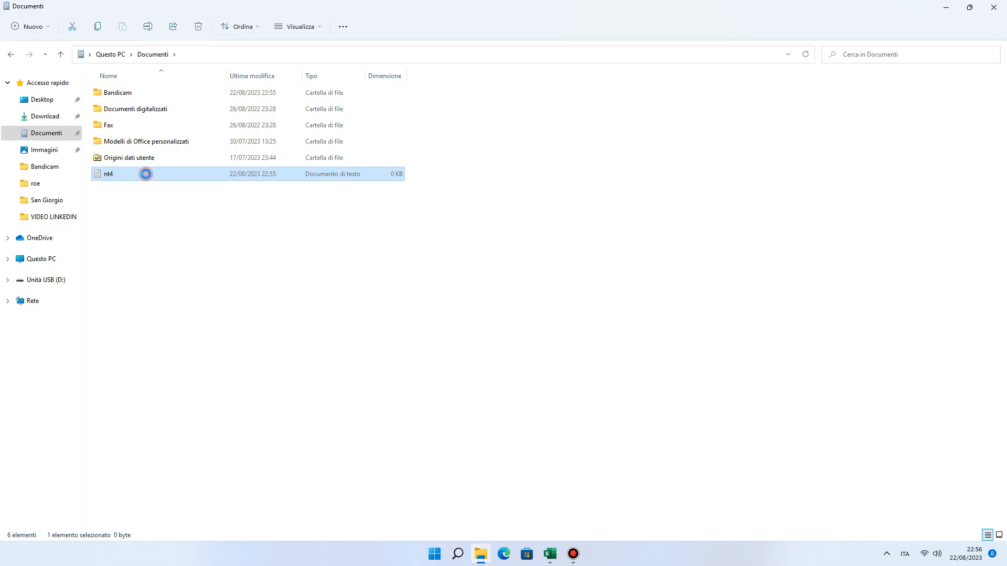
double_click(146, 174)
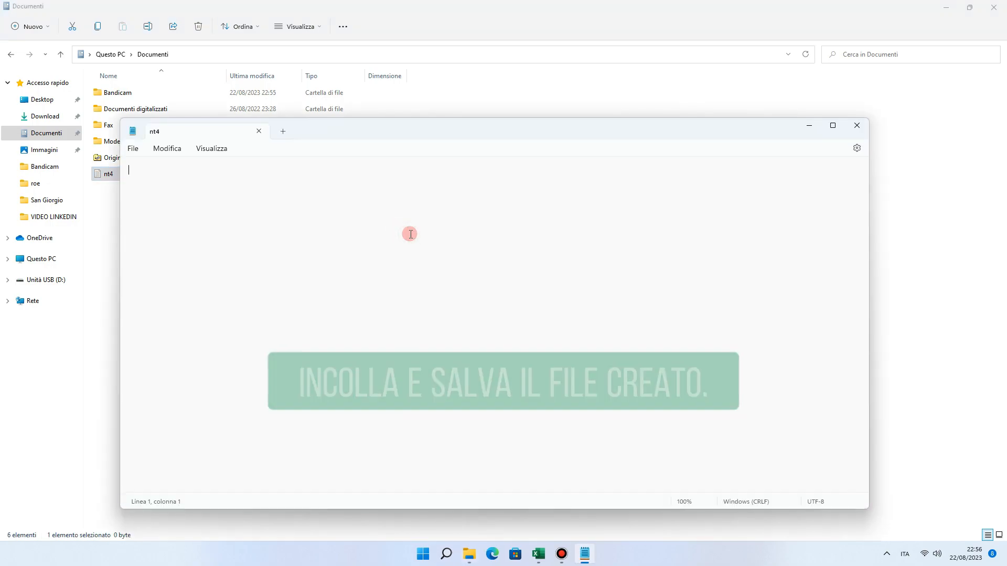
Step: Paste the copied query code into nt4, save the file and minimize its window
key(ctrl+v)
click(133, 150)
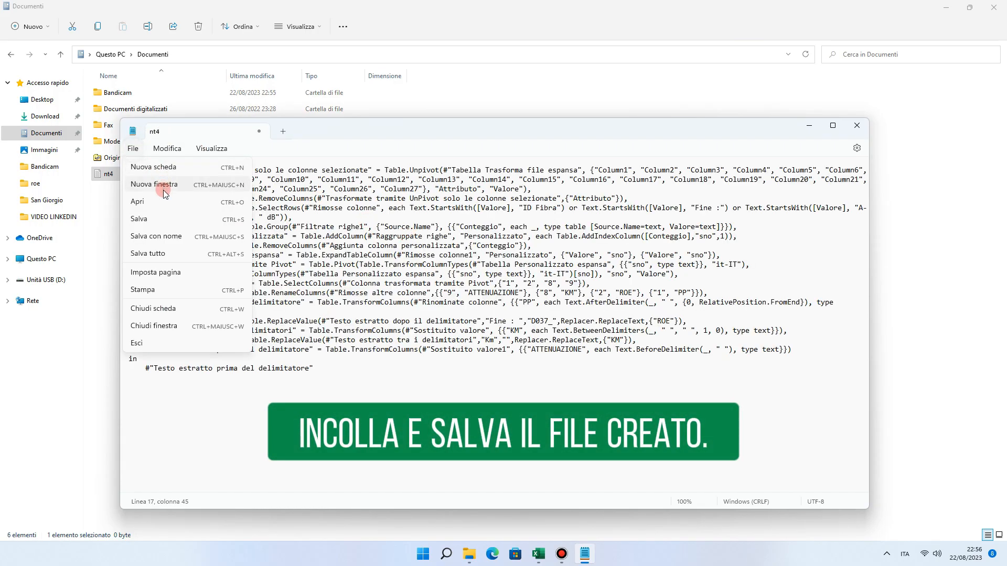
click(155, 217)
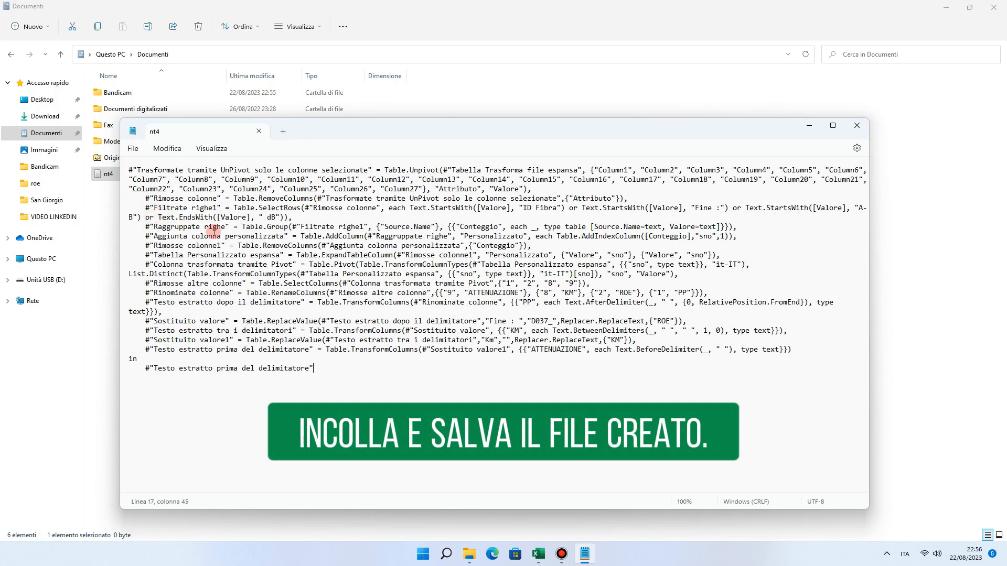
click(809, 126)
Step: Return to Excel, close the San Giorgio query editor without changing the code, and create a new blank workbook
mouse_move(538, 561)
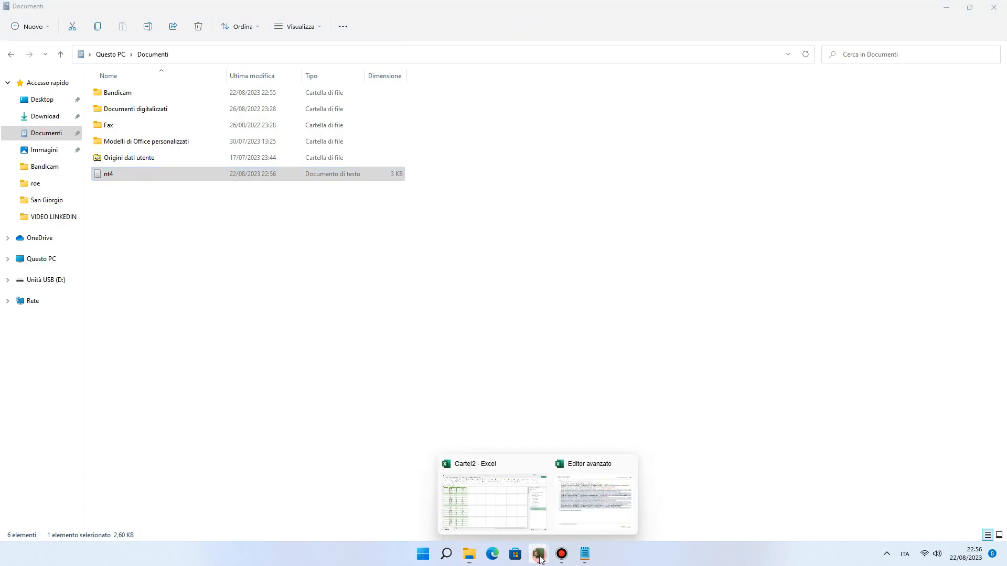
click(577, 505)
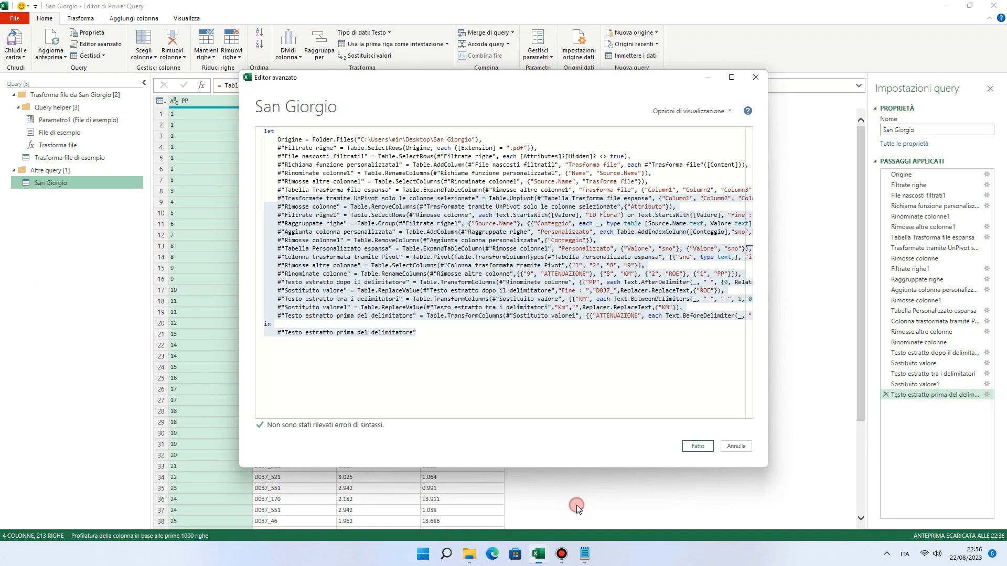
click(740, 445)
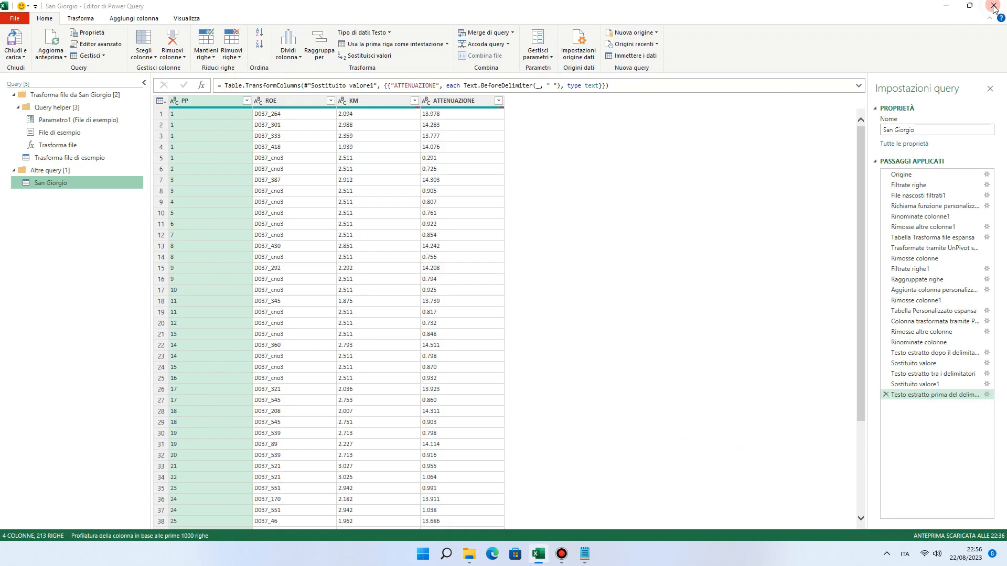
click(1000, 6)
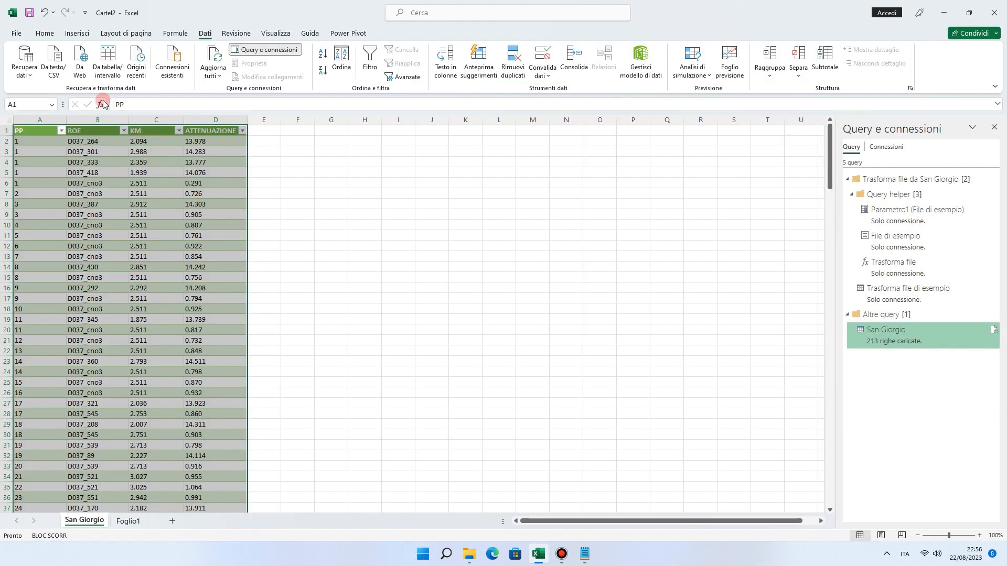
click(16, 33)
click(140, 135)
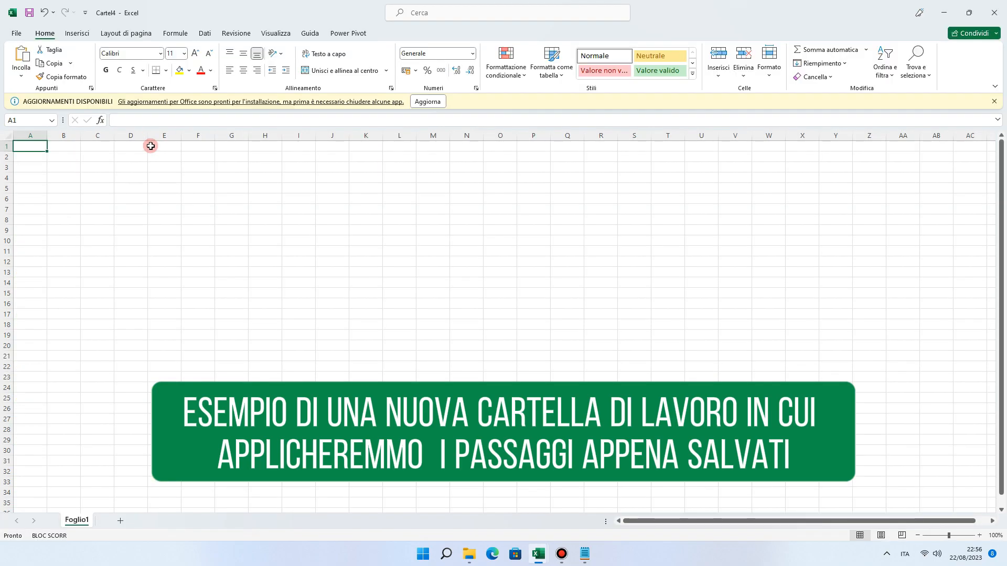
Step: Import the Villa San Secondo folder from the Desktop as a data source and open it in Power Query for transformation
click(205, 33)
click(25, 67)
mouse_move(52, 94)
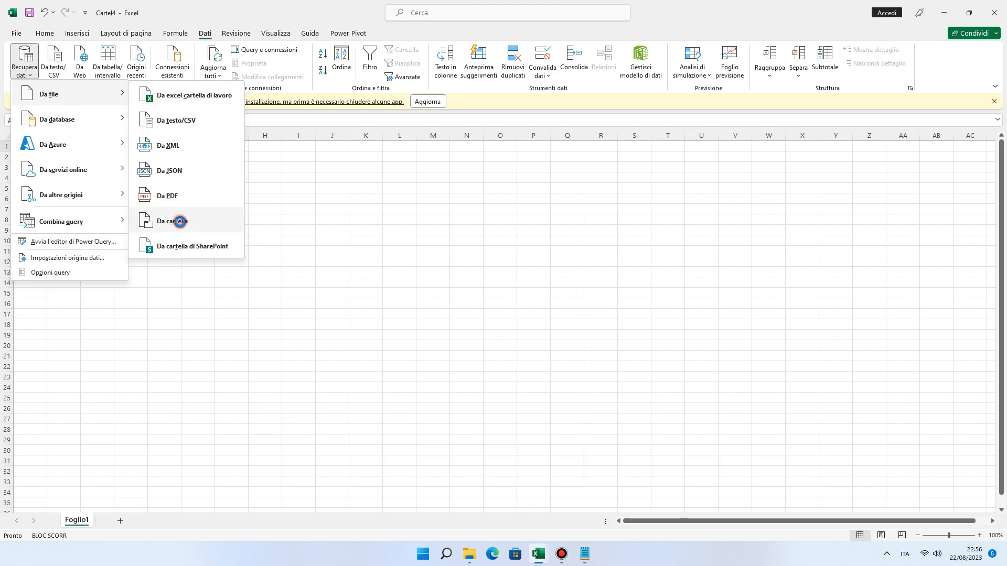
click(179, 221)
click(457, 195)
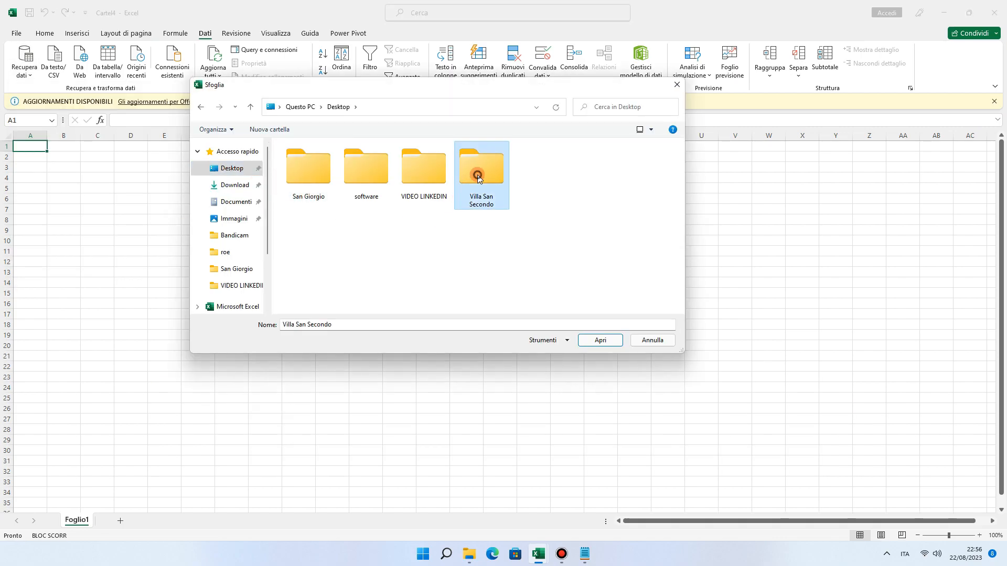
click(607, 346)
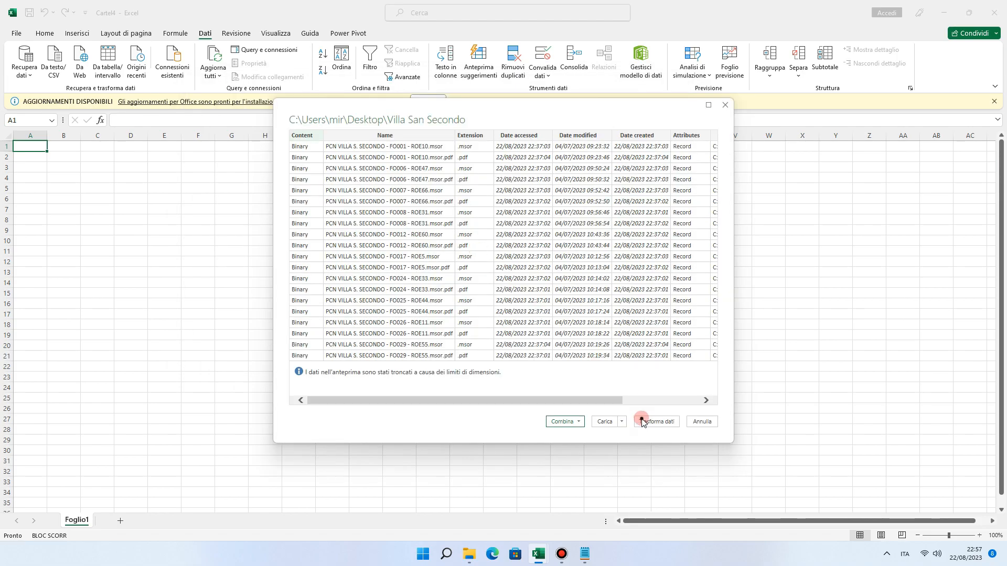
click(643, 423)
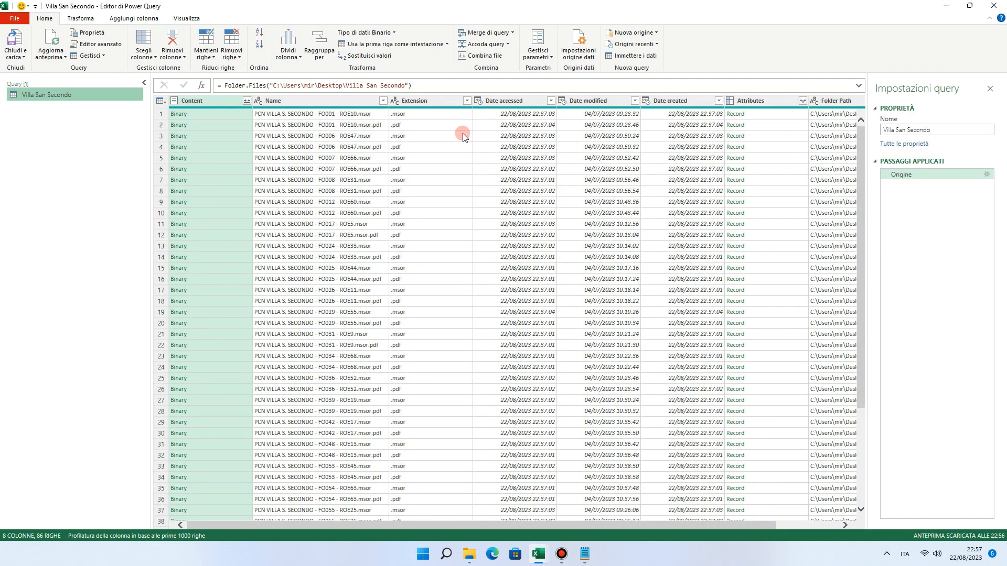
Step: Filter the Extension column to keep only .pdf files, excluding .msor
click(467, 102)
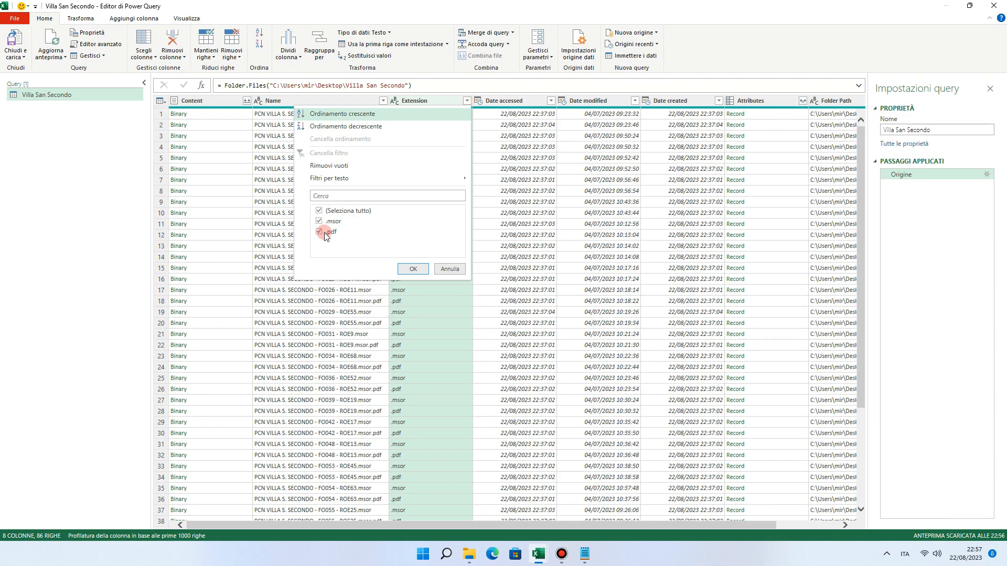
click(319, 222)
click(413, 269)
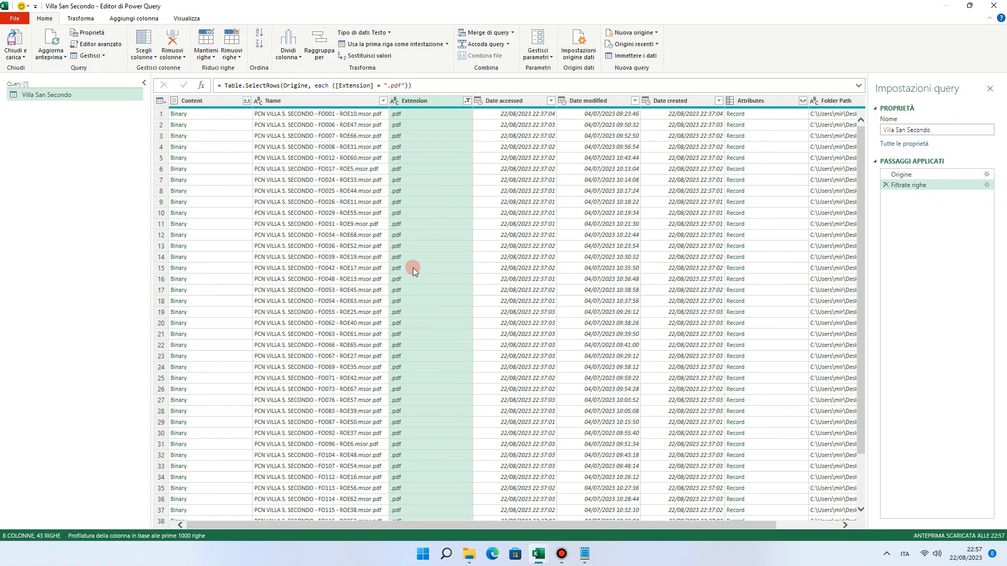
Step: Combine the files of the Content column, extracting the Page001 object from each PDF
click(248, 100)
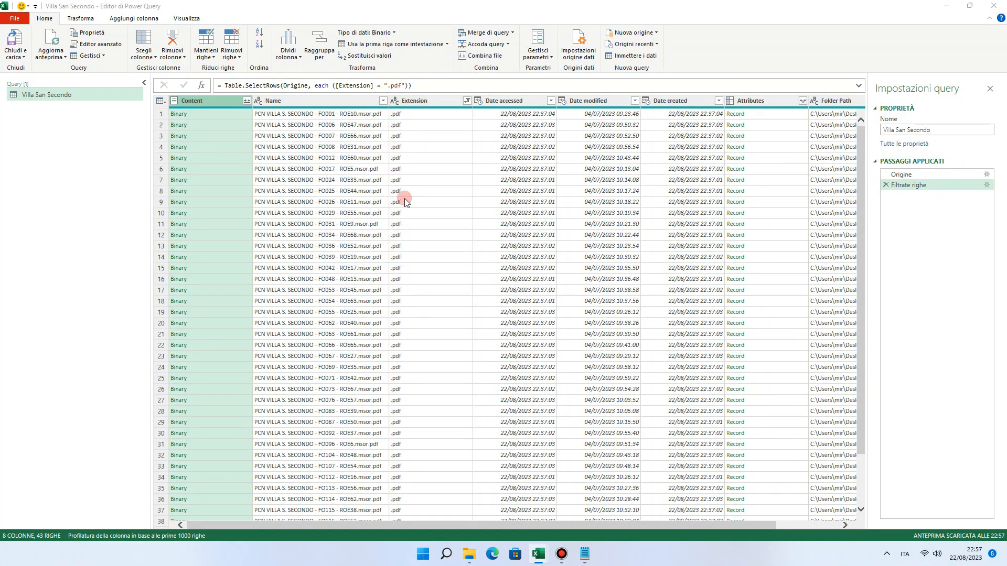
click(336, 297)
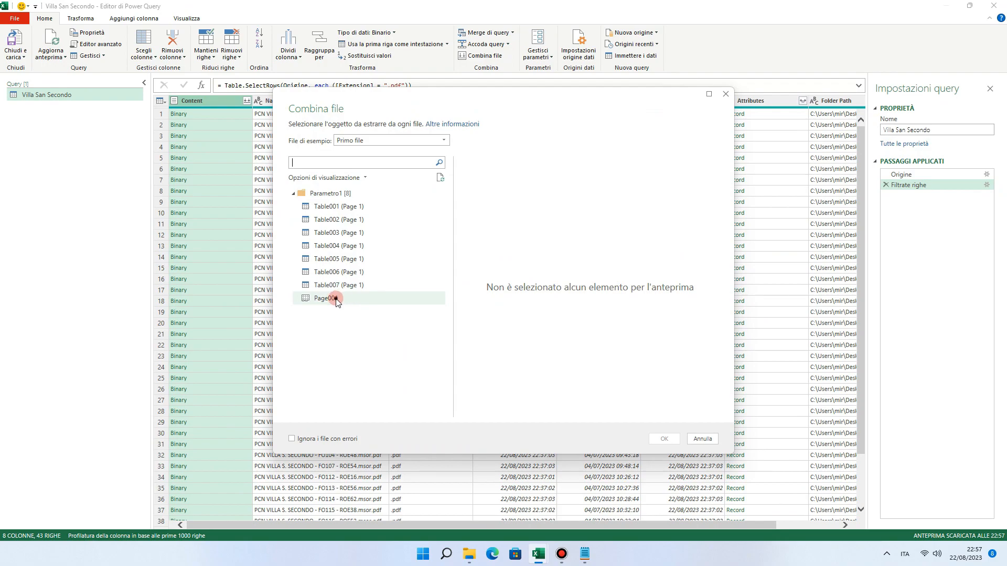
click(664, 439)
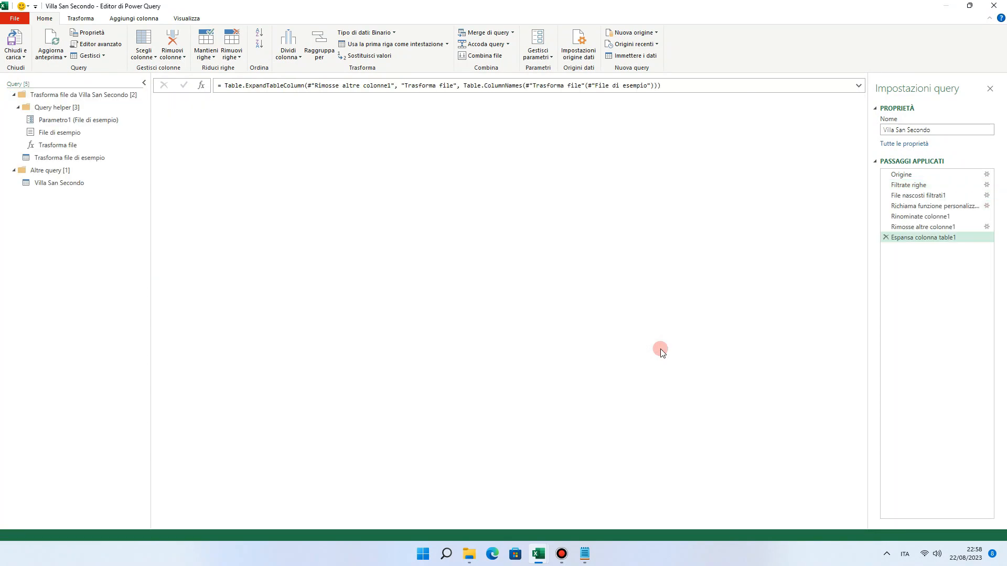
Step: Delete the automatic table expansion step and expand all columns of Trasforma file without the original column name as prefix
click(886, 238)
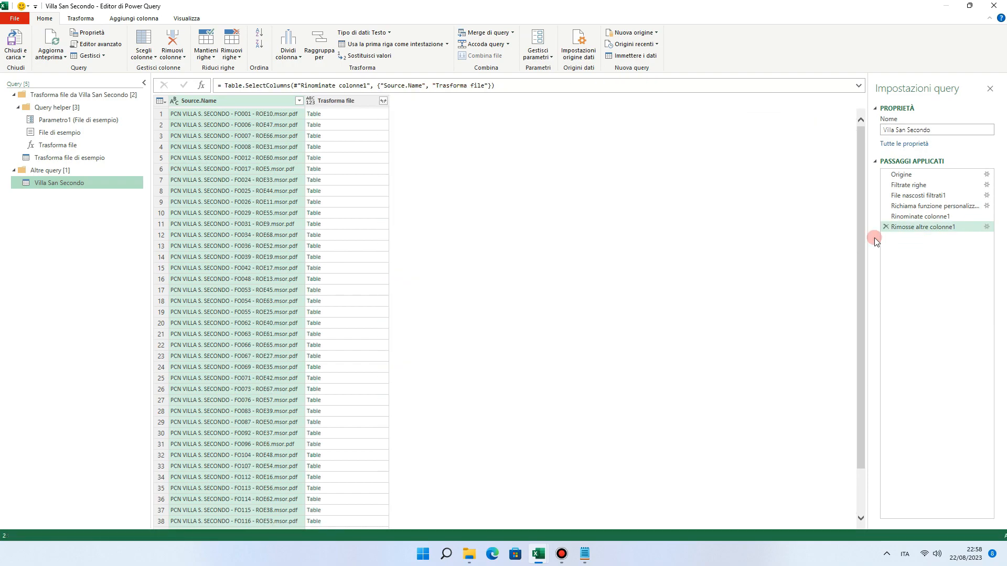
click(385, 101)
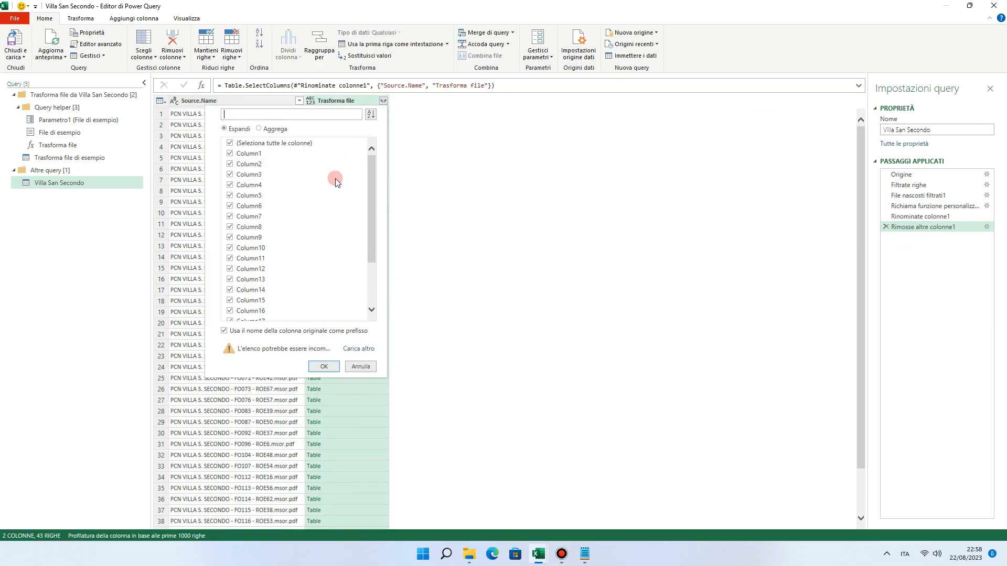
drag(372, 180, 362, 355)
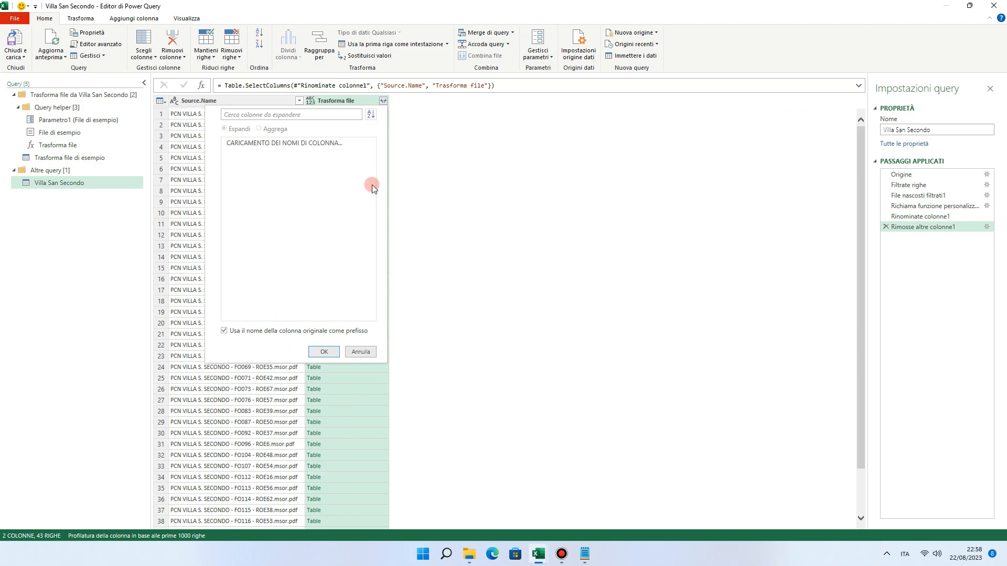
drag(372, 184, 372, 304)
click(226, 331)
click(324, 352)
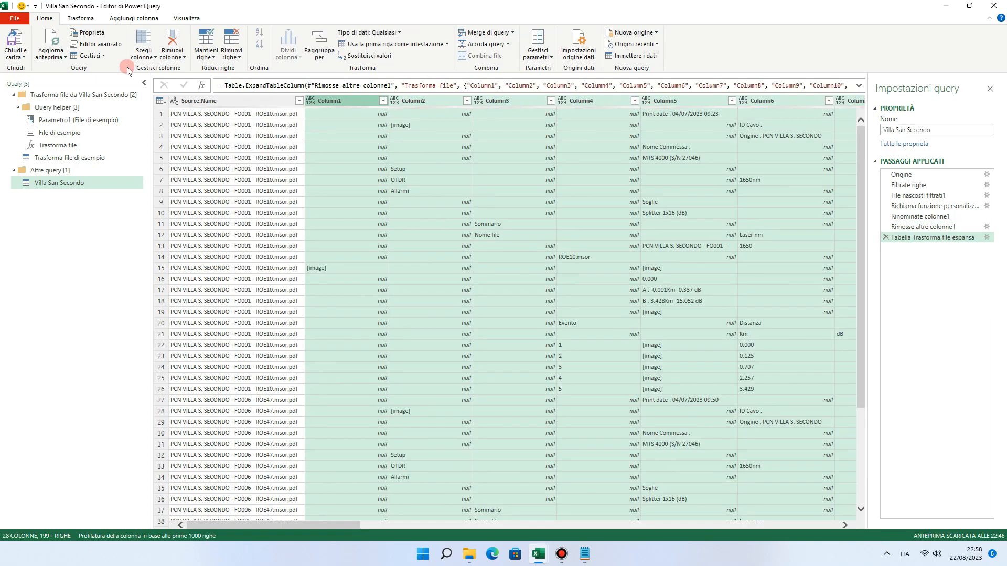
Step: Open the Villa San Secondo query in the Advanced Editor, copy the entire code from nt4 in Notepad and minimize Notepad
click(117, 46)
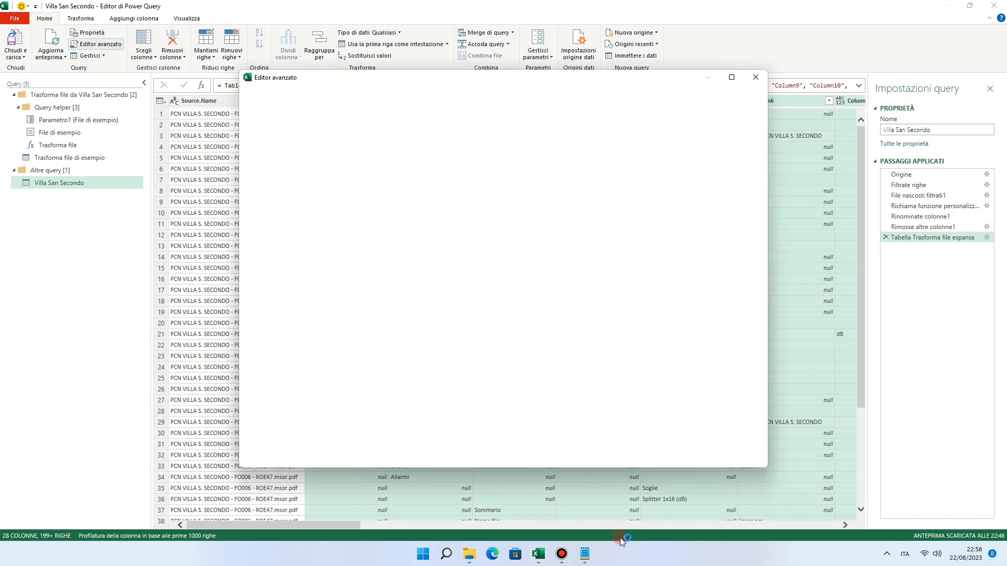
click(585, 558)
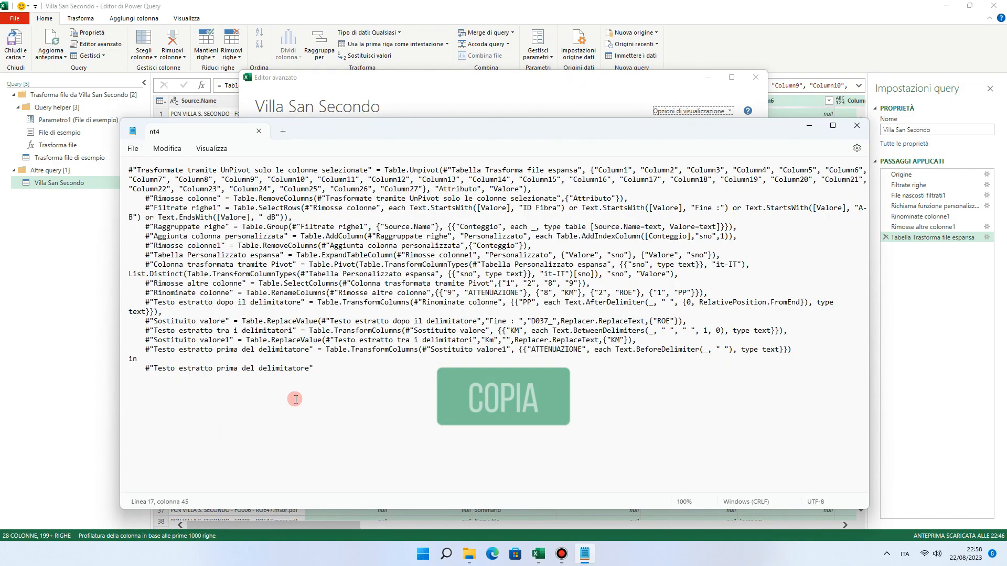
key(ctrl+a)
right_click(173, 179)
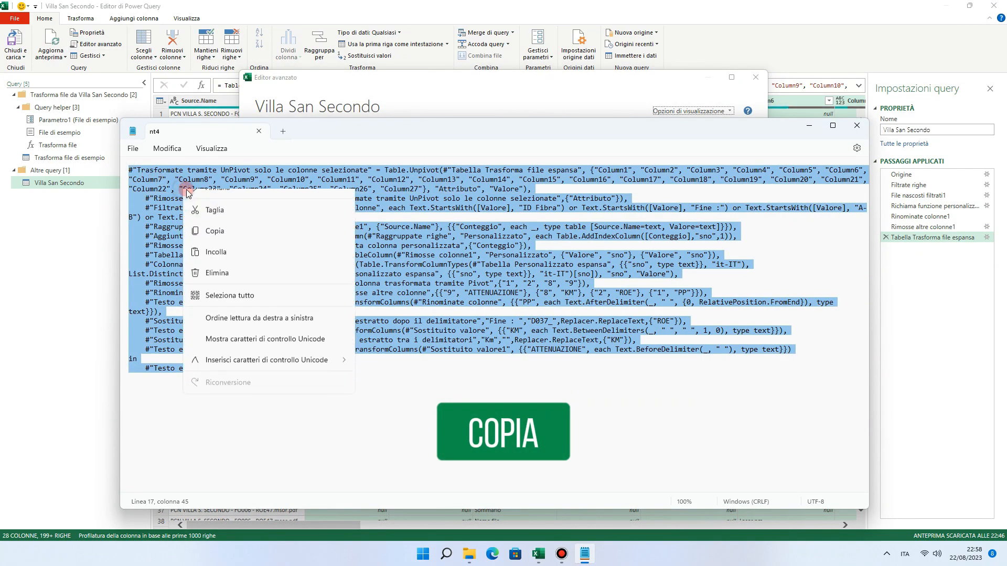
click(226, 240)
click(810, 126)
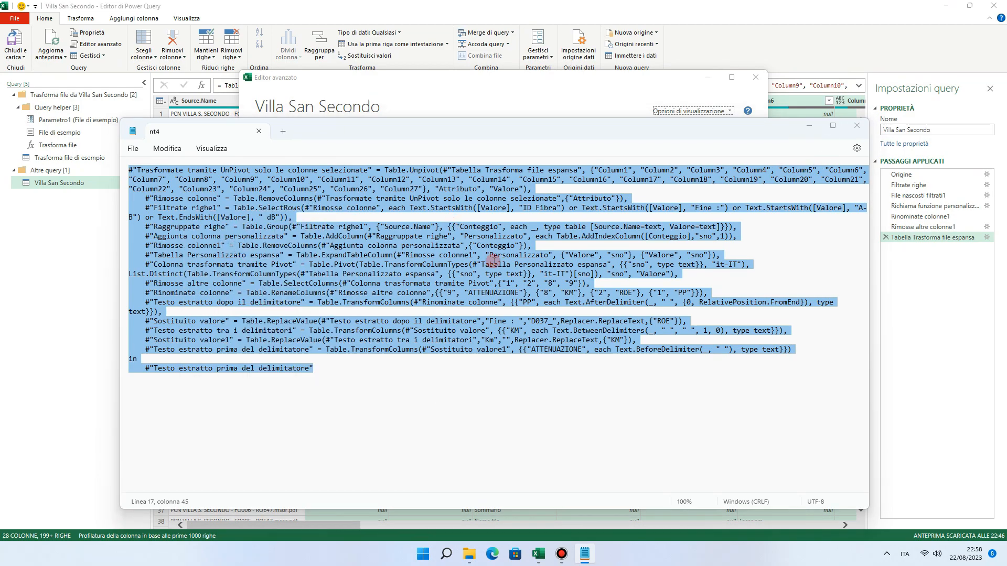
Step: Add a comma after the "Tabella Trasforma file espansa" step, replace the closing in section with the copied code and apply the query
drag(340, 417, 741, 417)
click(736, 190)
text(,)
key(Return)
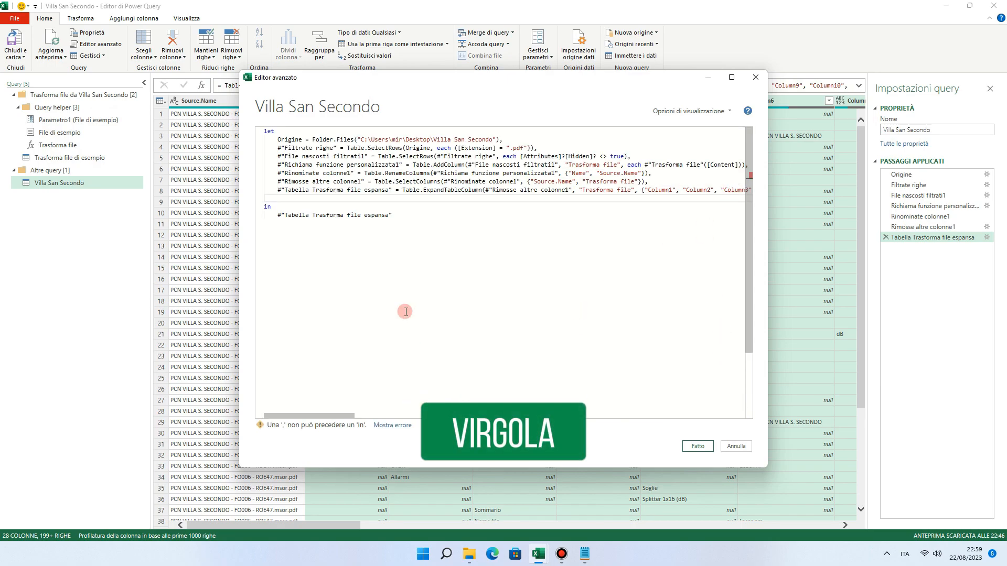
drag(349, 210, 257, 199)
key(ctrl+v)
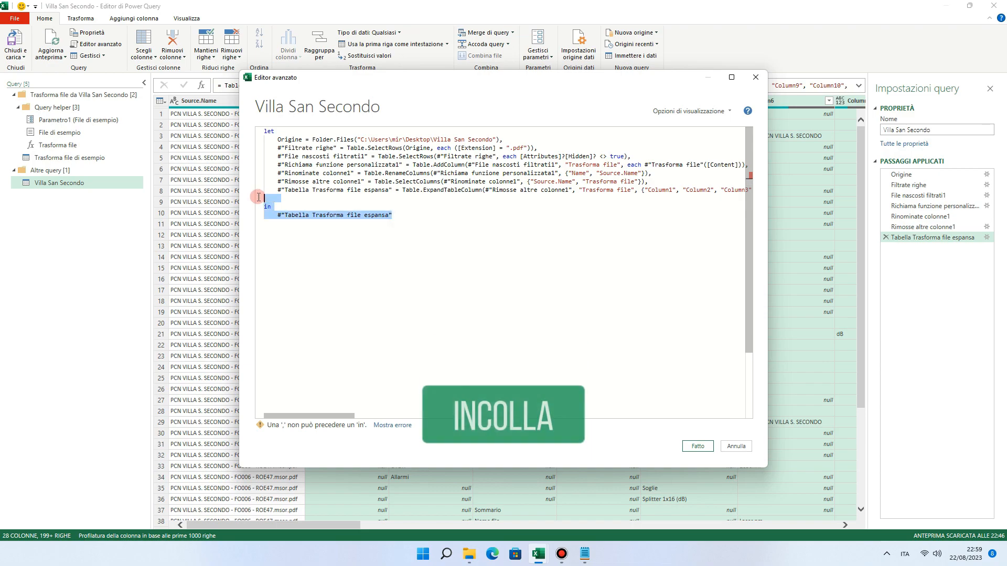
click(697, 446)
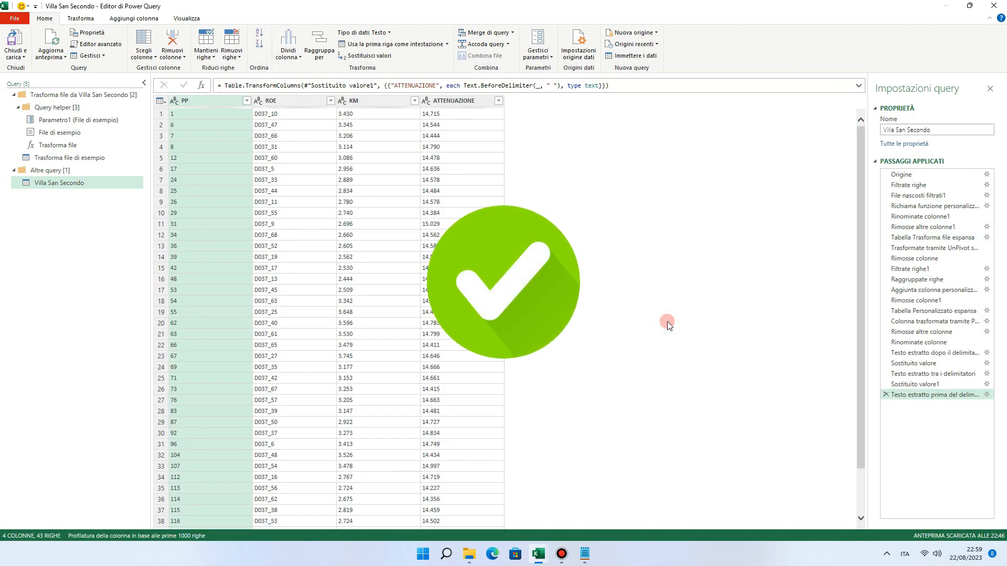
Step: Replace D037 with G438 in the ROE column, then close the query editor and load the results into the workbook
click(332, 103)
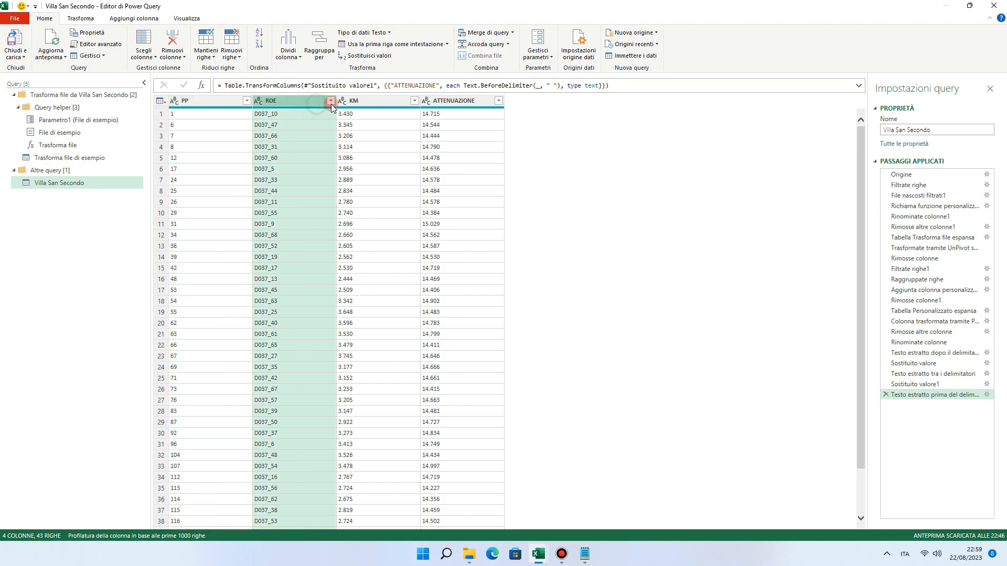
click(367, 56)
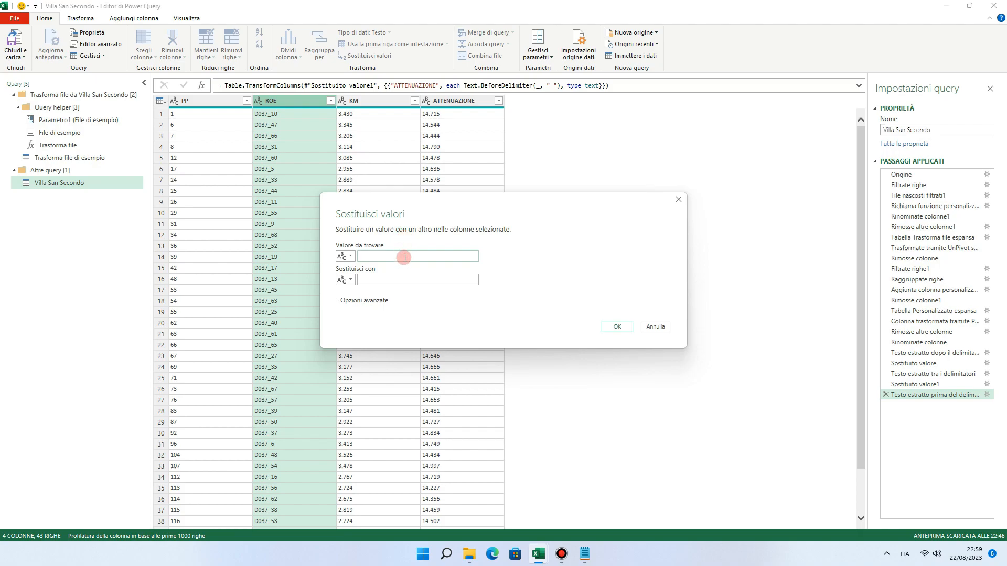
text(D037)
click(441, 283)
text(G438)
key(Tab)
click(614, 327)
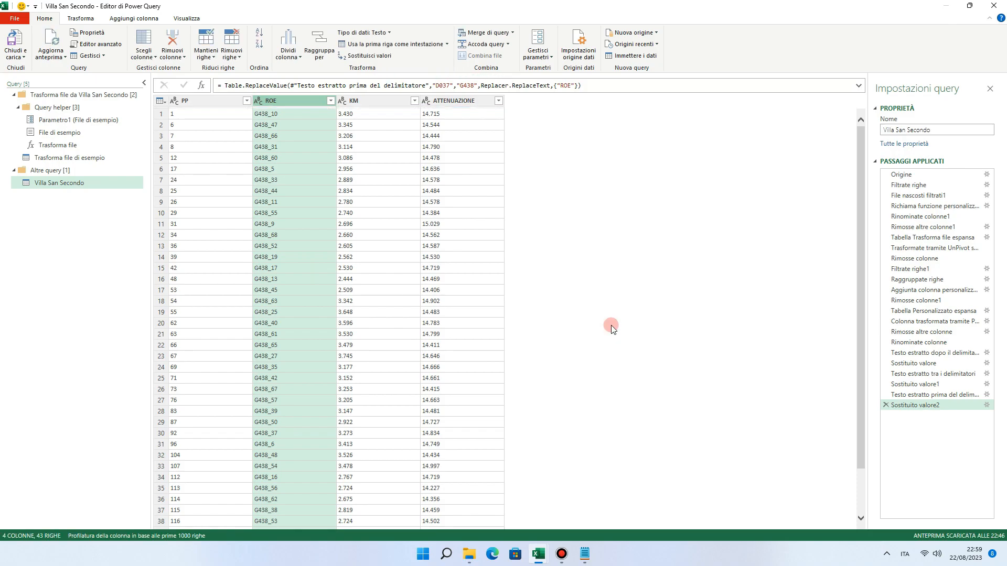
click(11, 47)
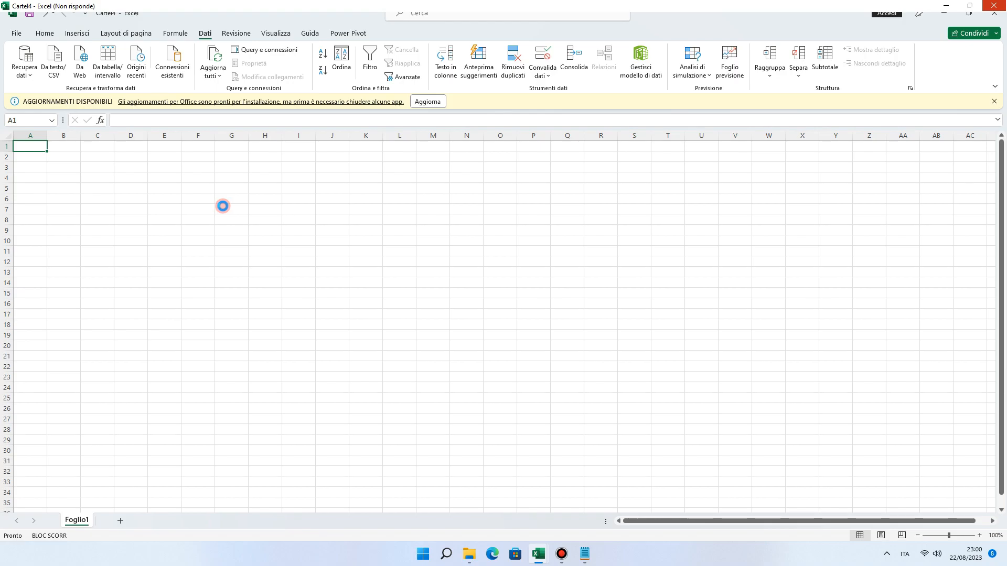